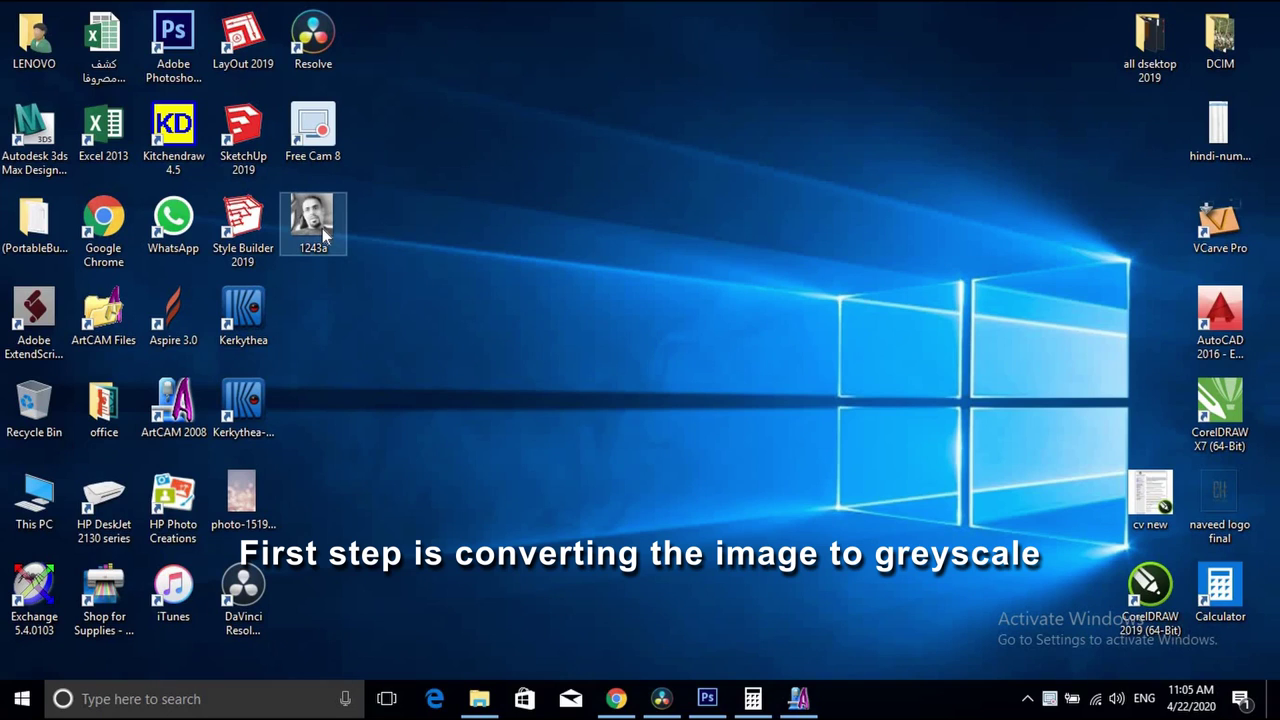
- View the greyscale portrait image 1243a from the desktop and close the image viewer
left_click(322, 228)
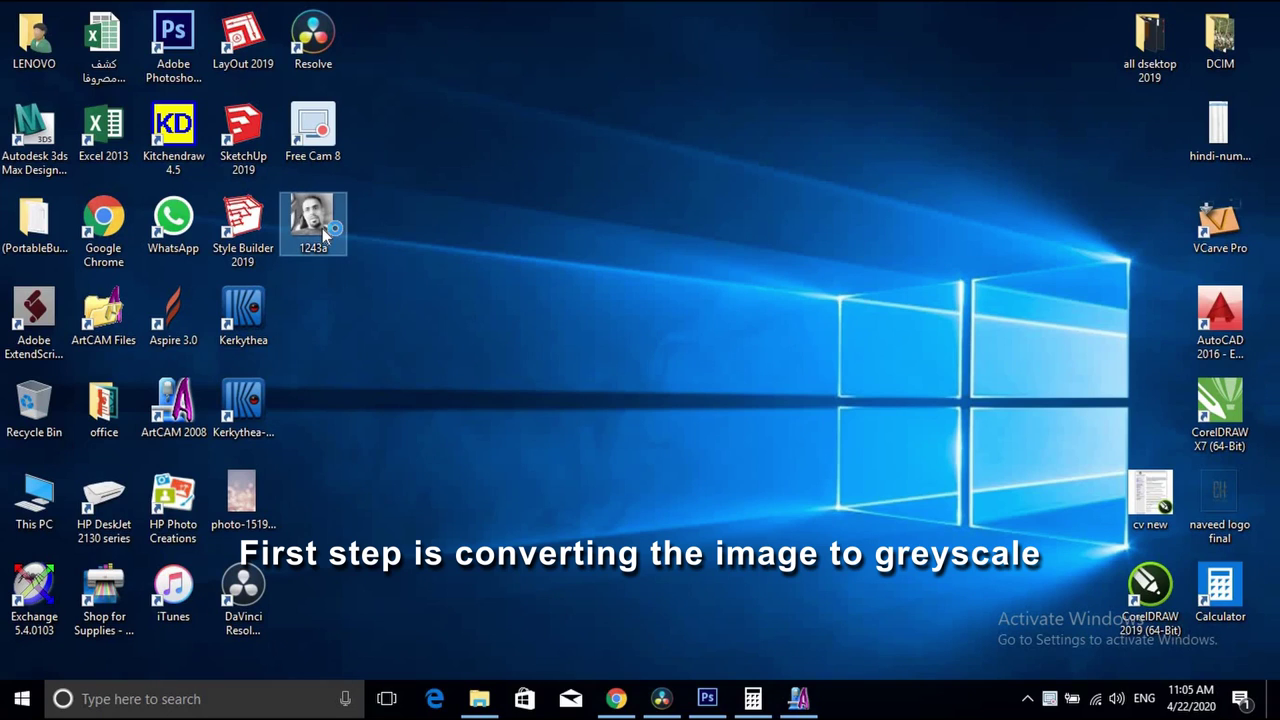
double_click(320, 225)
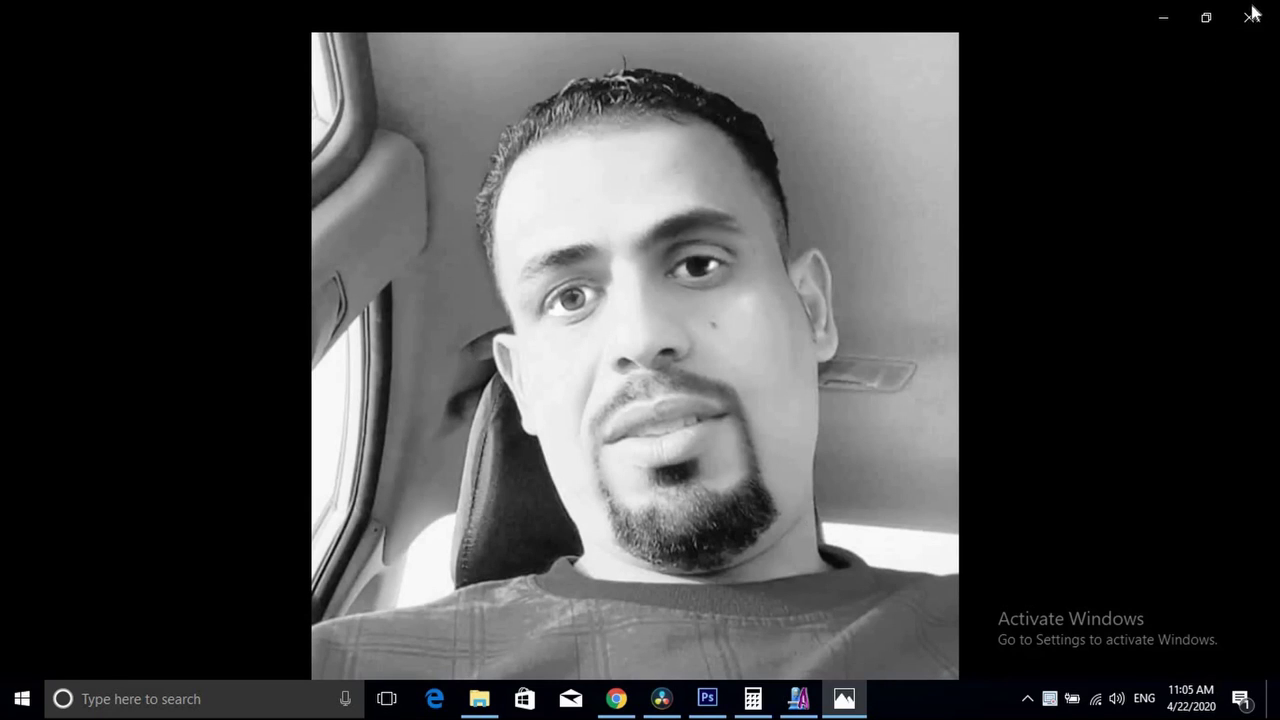
left_click(1251, 21)
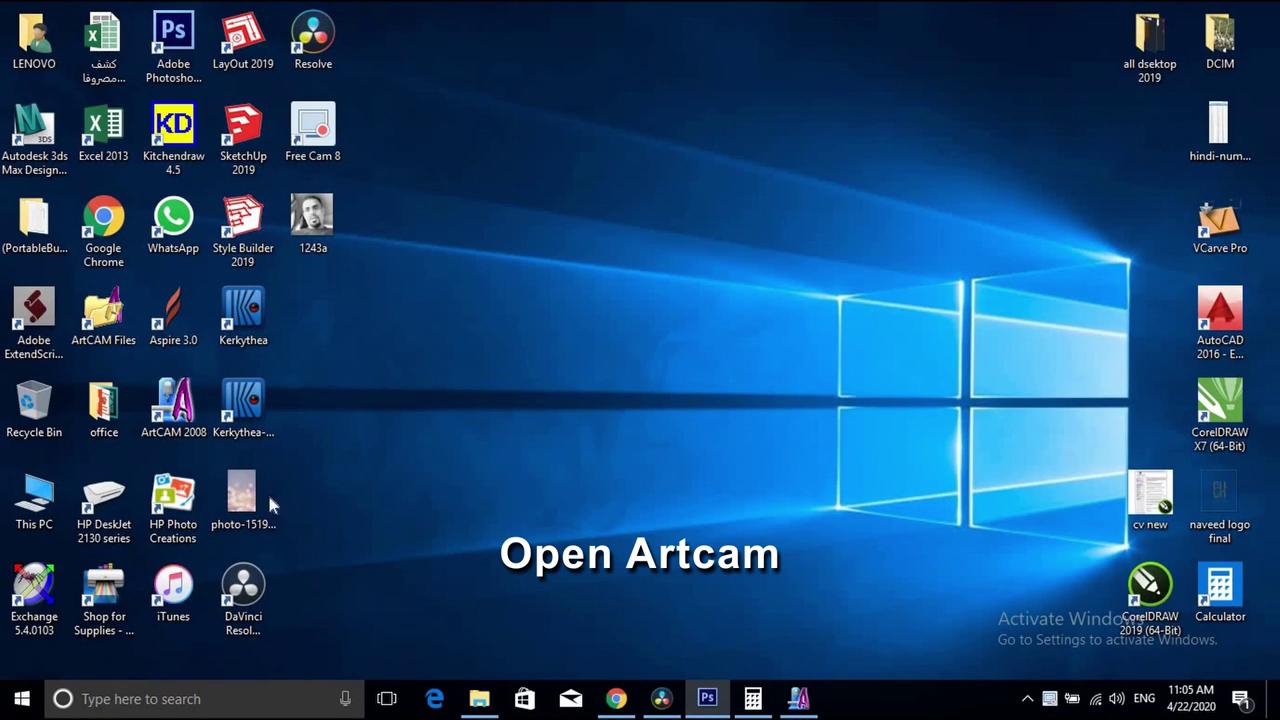
- Switch to ArtCAM Pro and open the desktop image 1243a with a maximum Z of 3 mm
double_click(165, 420)
left_click(170, 420)
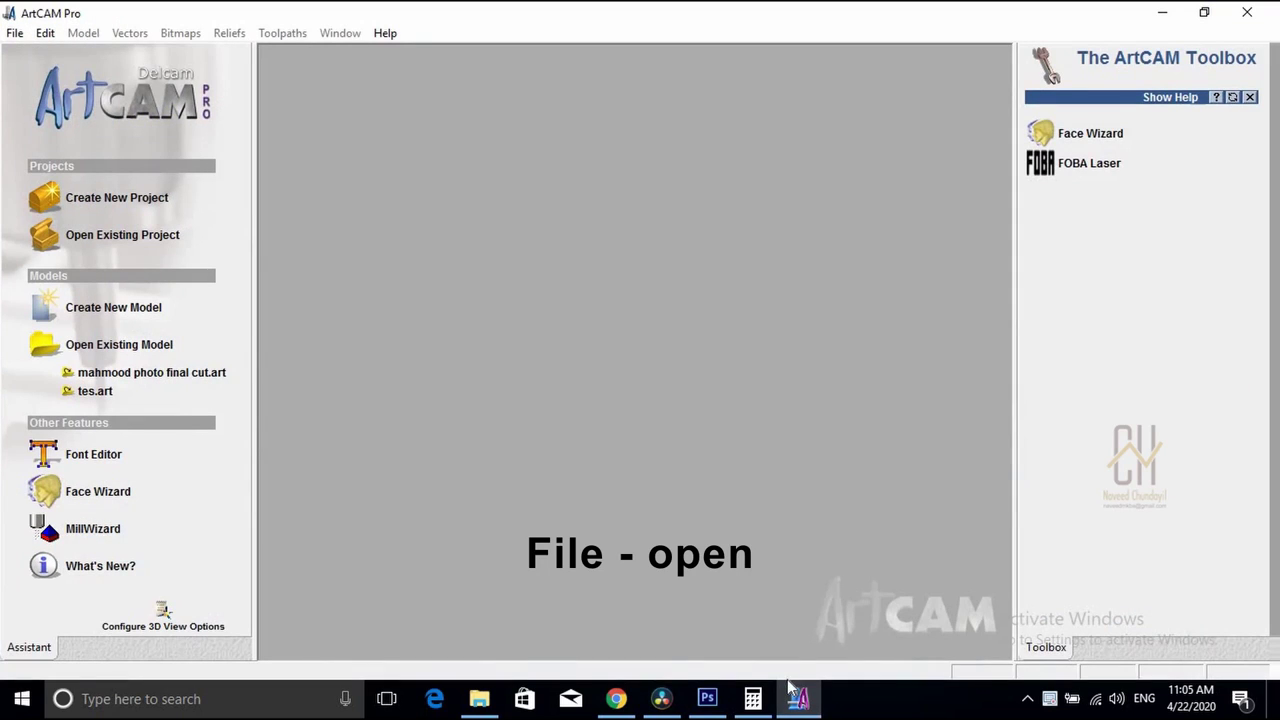
left_click(15, 34)
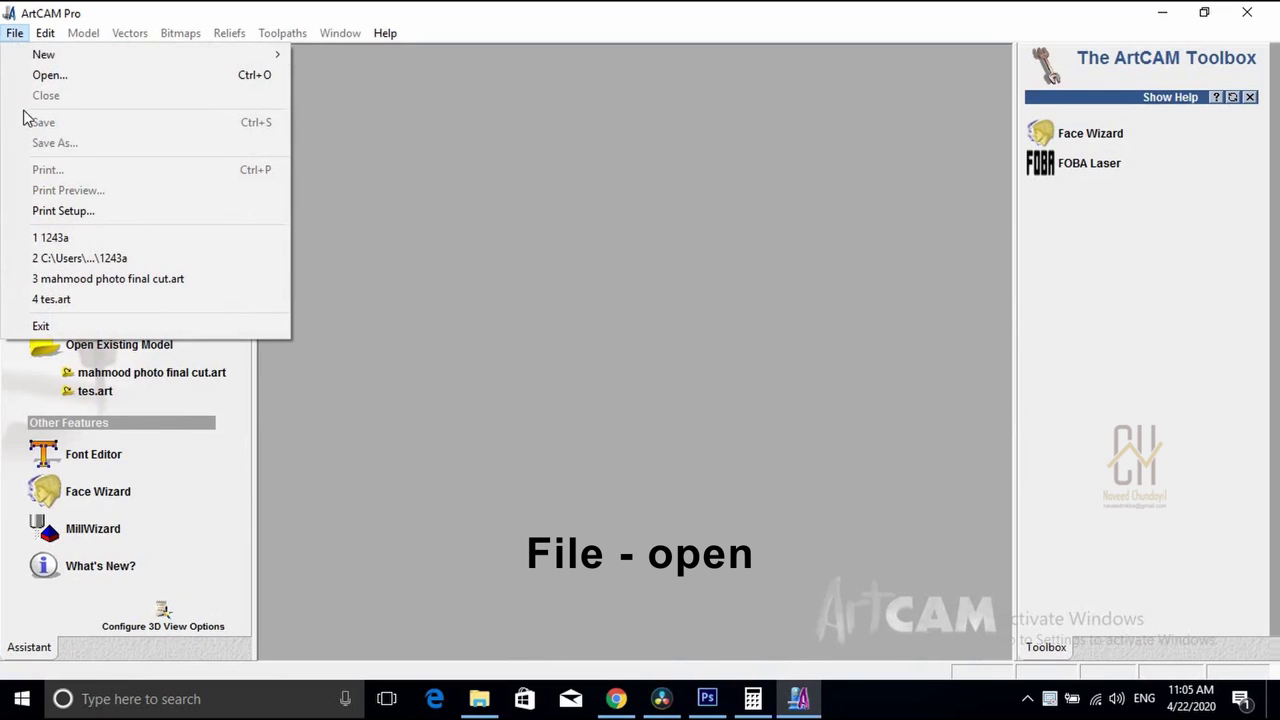
left_click(66, 74)
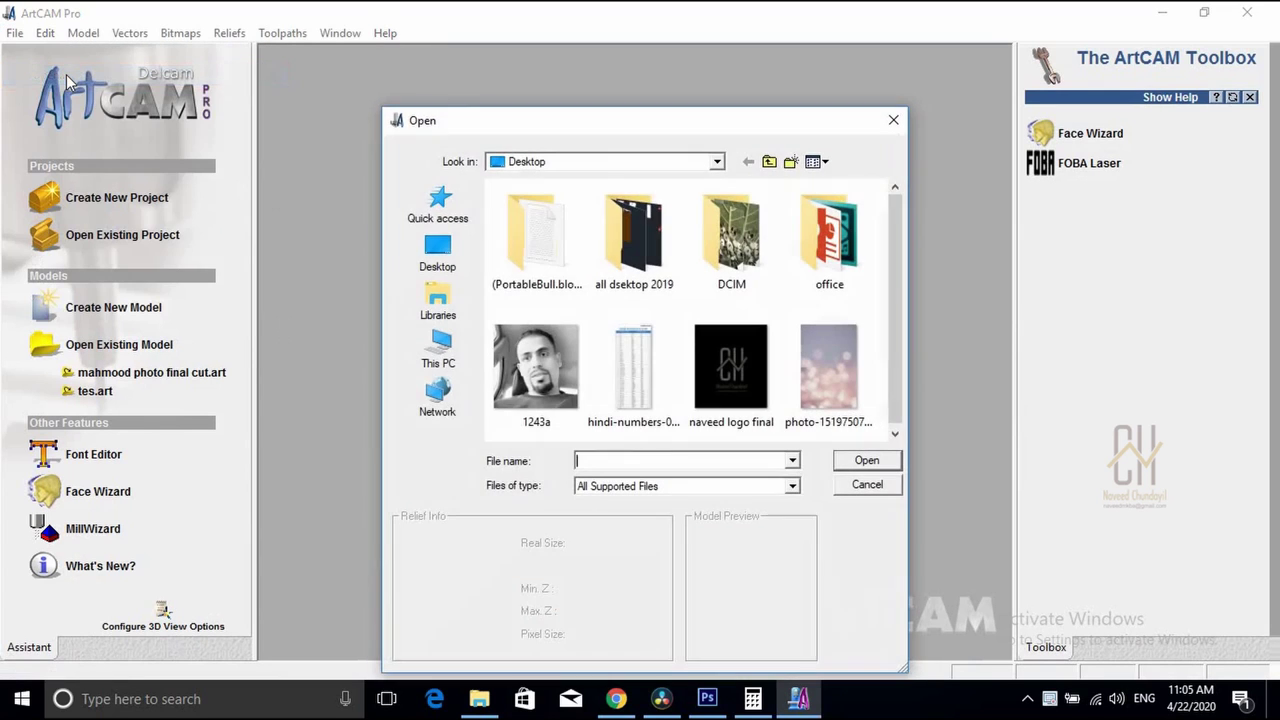
left_click(540, 360)
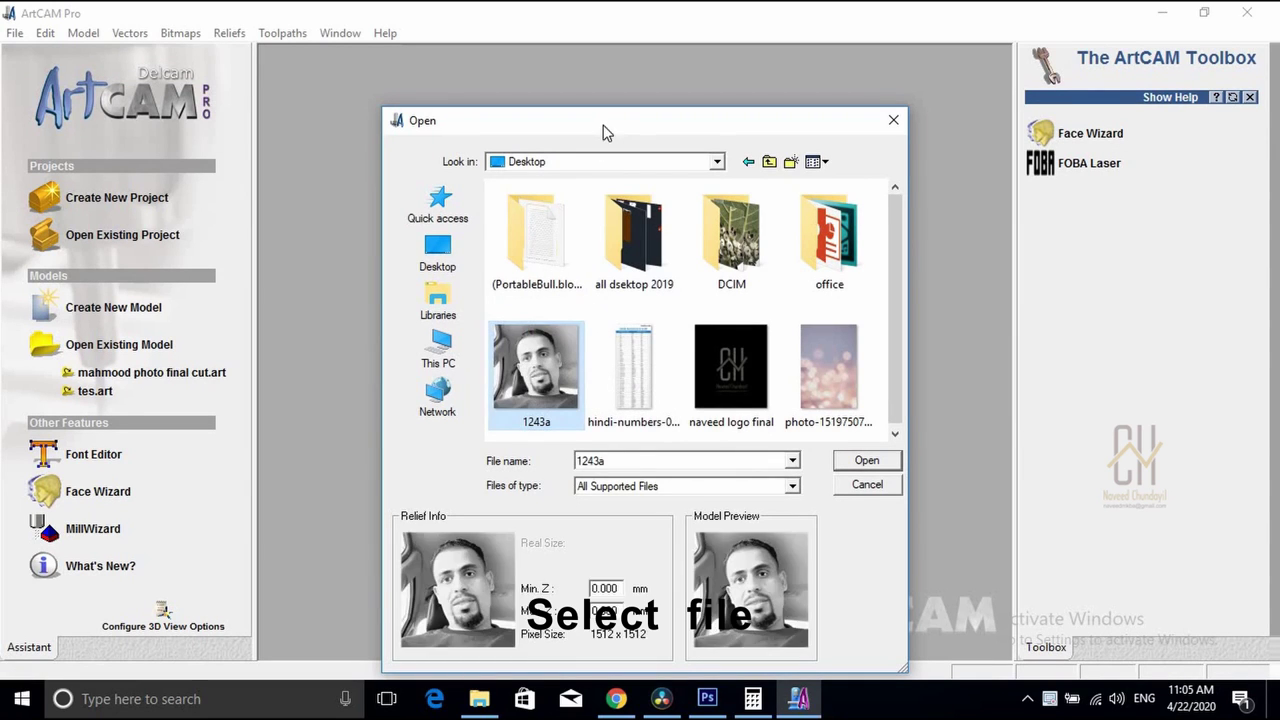
left_click_drag(603, 125, 519, 22)
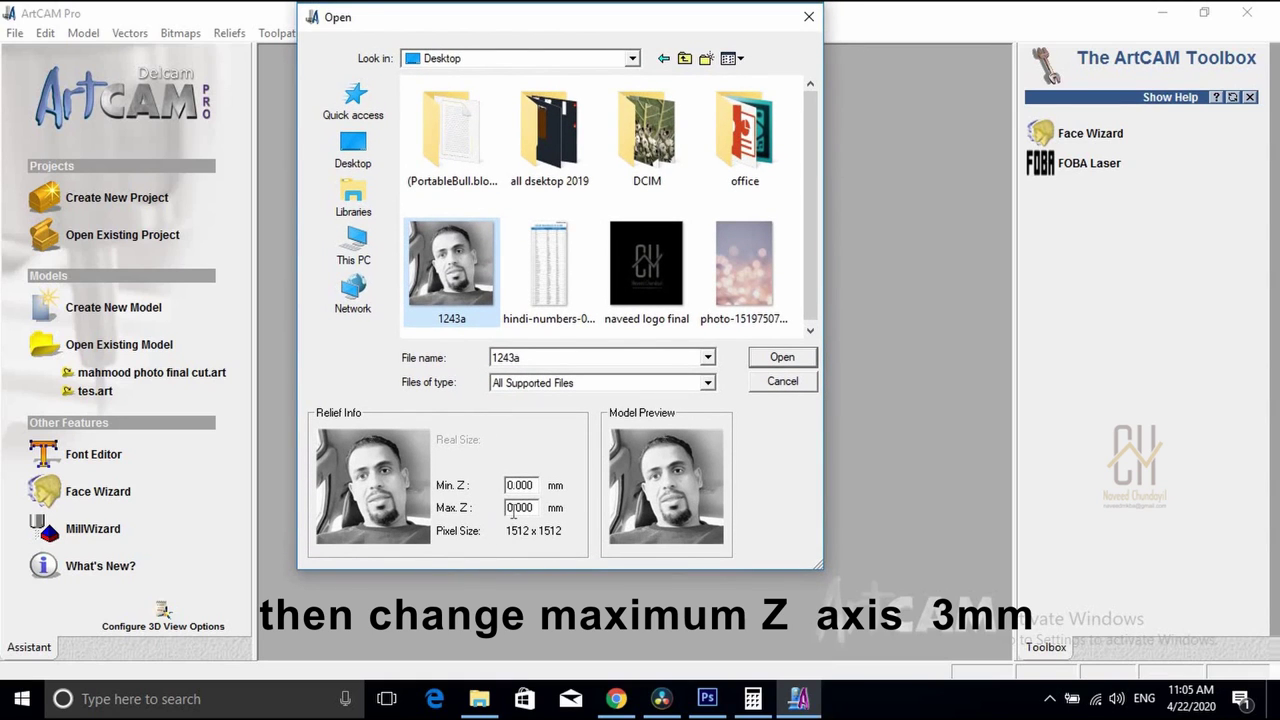
left_click_drag(506, 508, 541, 509)
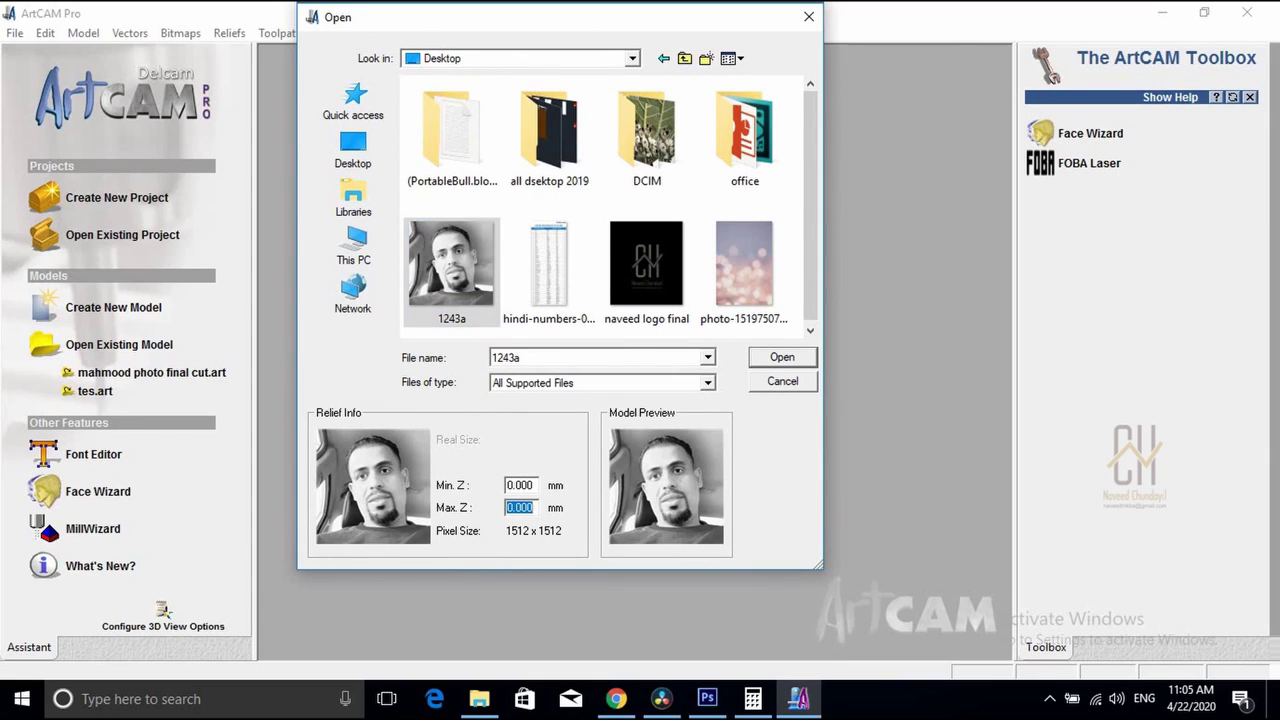
type("3")
left_click(782, 358)
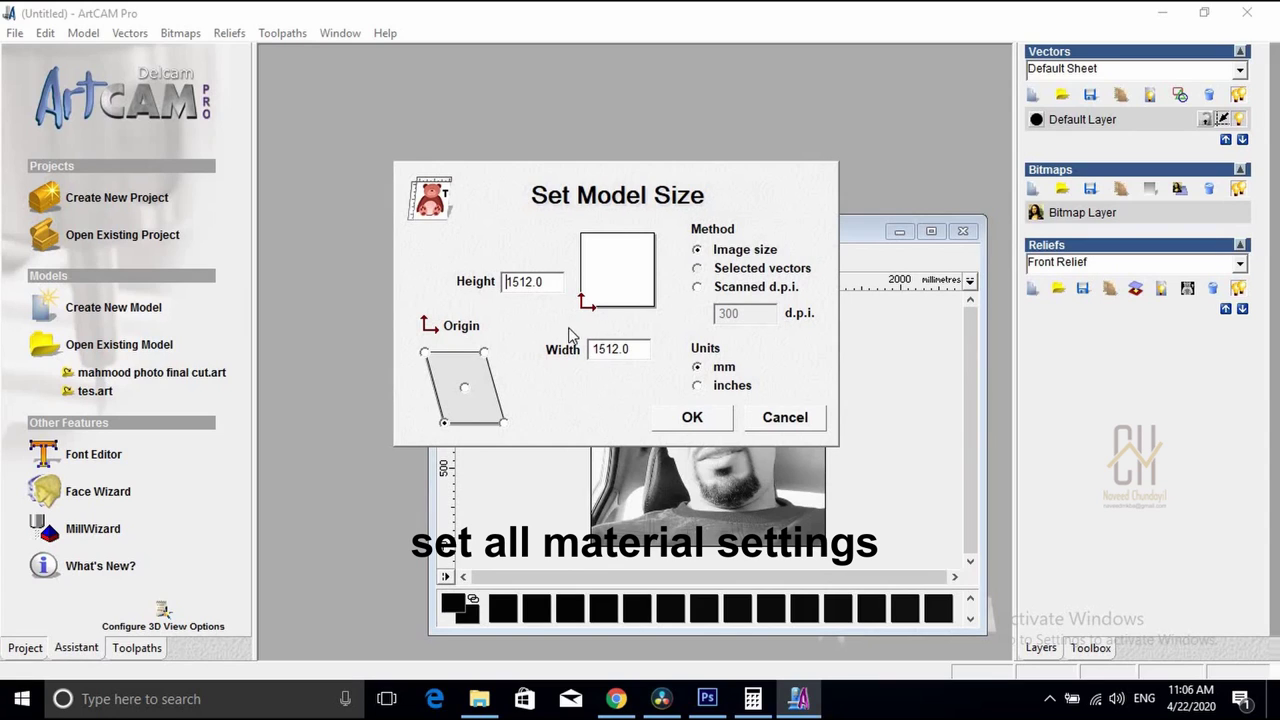
- Set the model size to a height of 700 mm, with the width following proportionally
double_click(507, 281)
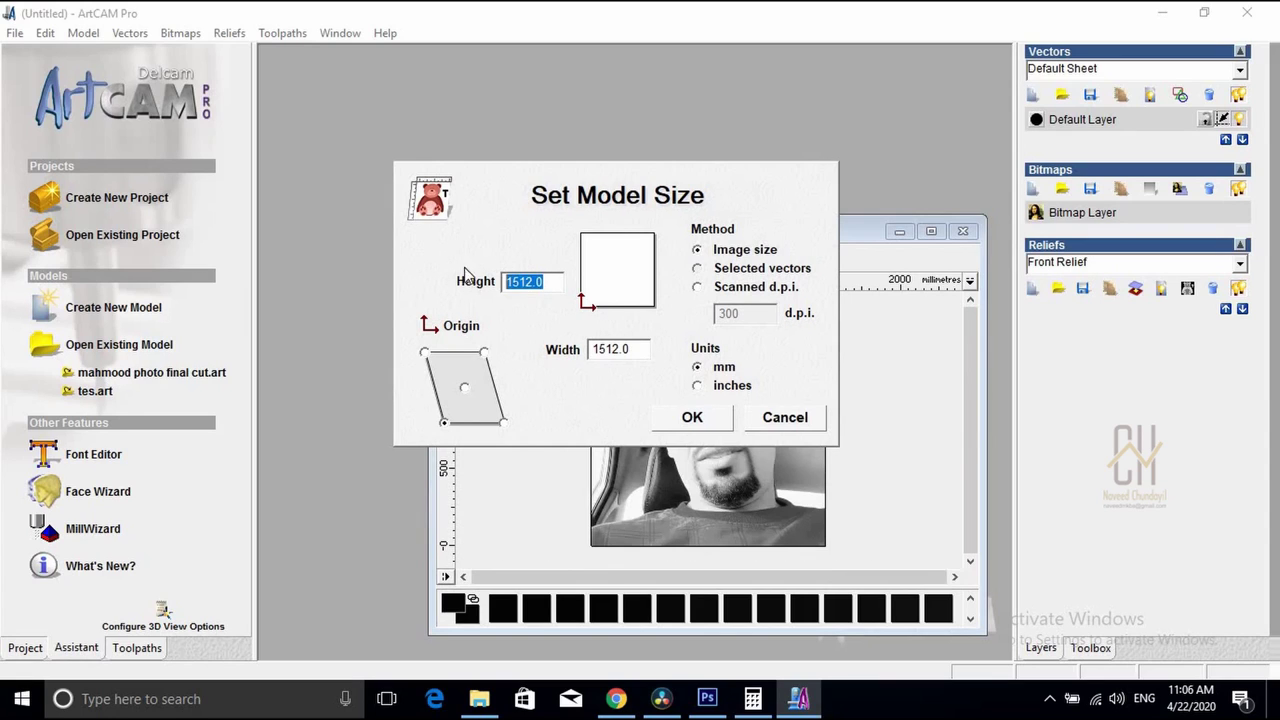
type("700")
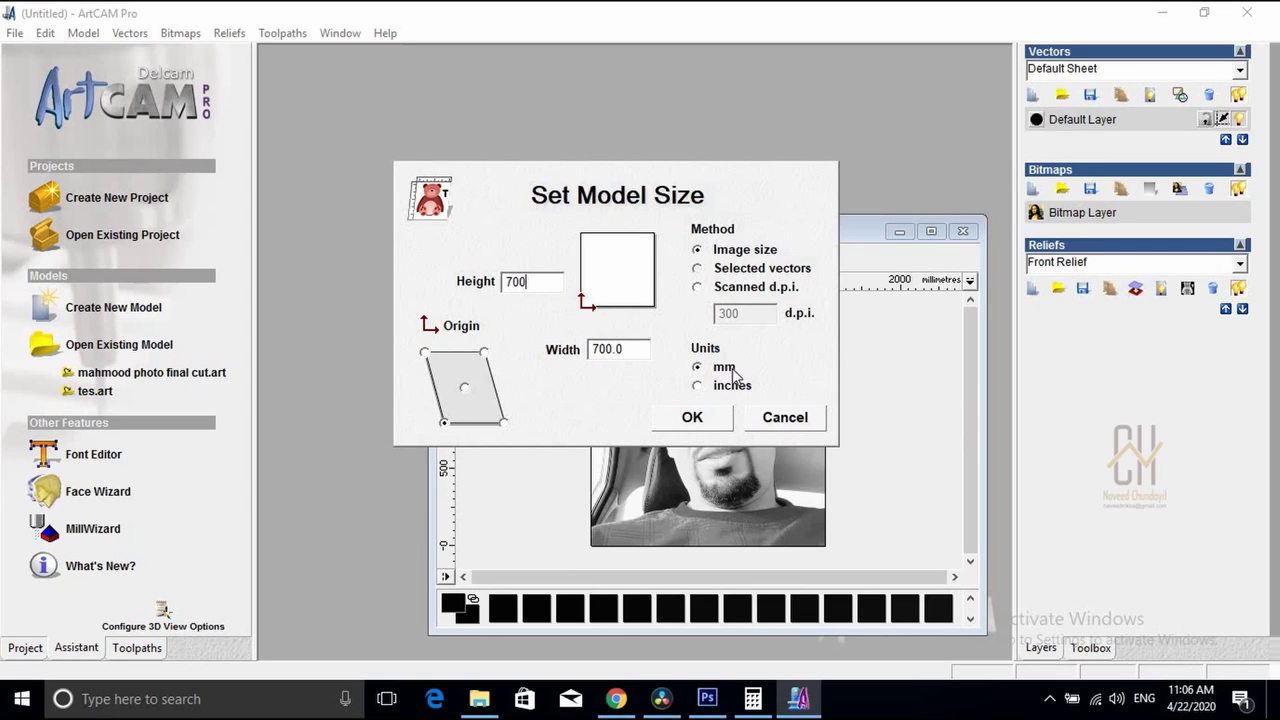
left_click(690, 420)
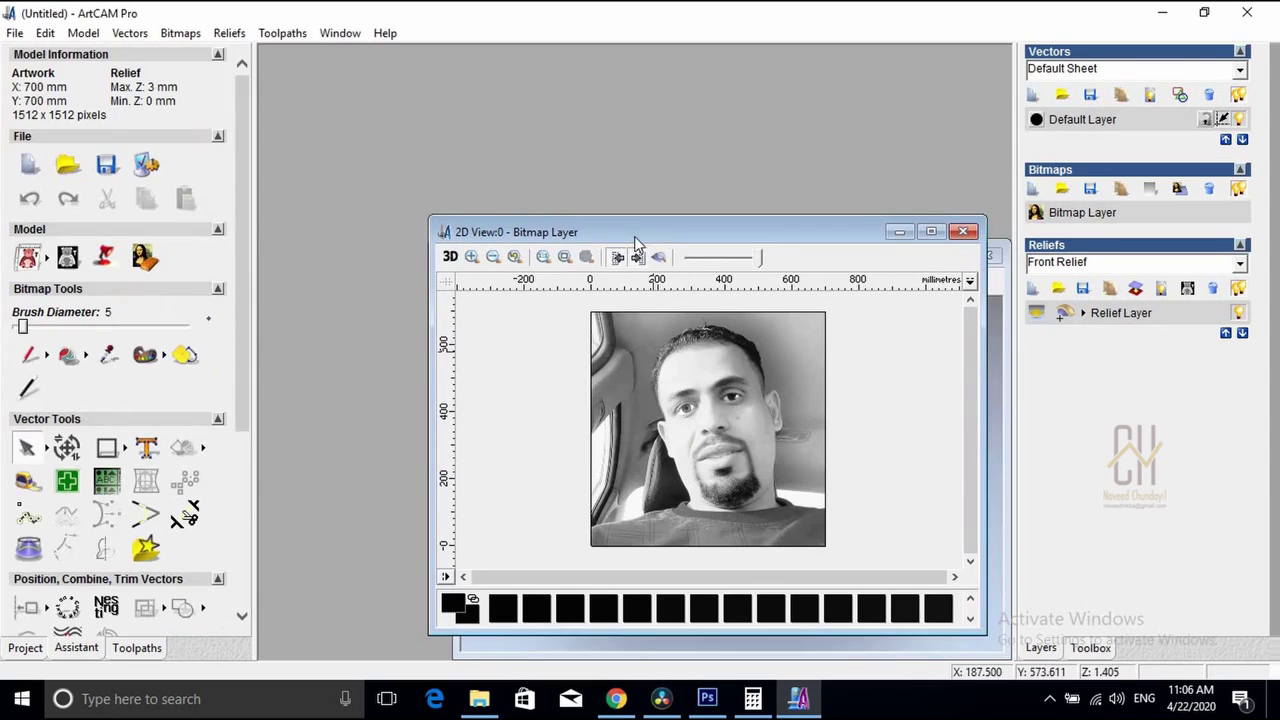
- Move the 2D view aside and inspect the portrait relief from above in the 3D view
left_click_drag(638, 230, 463, 63)
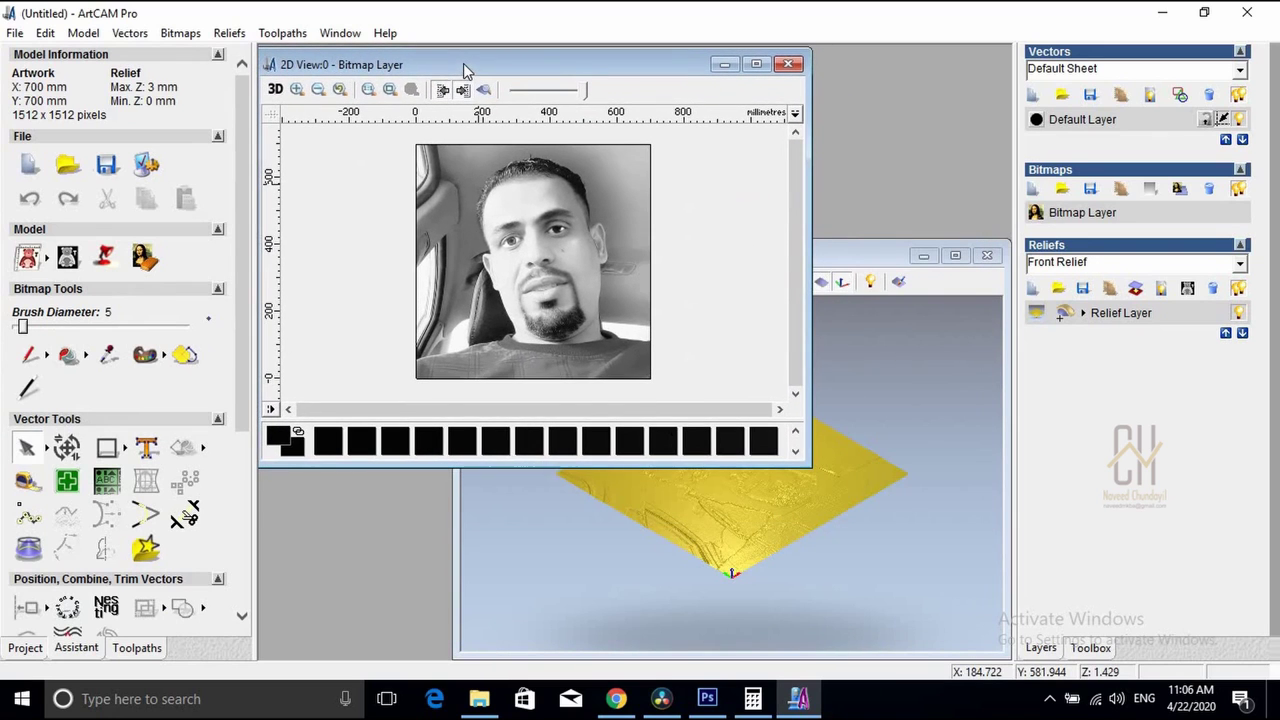
left_click(832, 268)
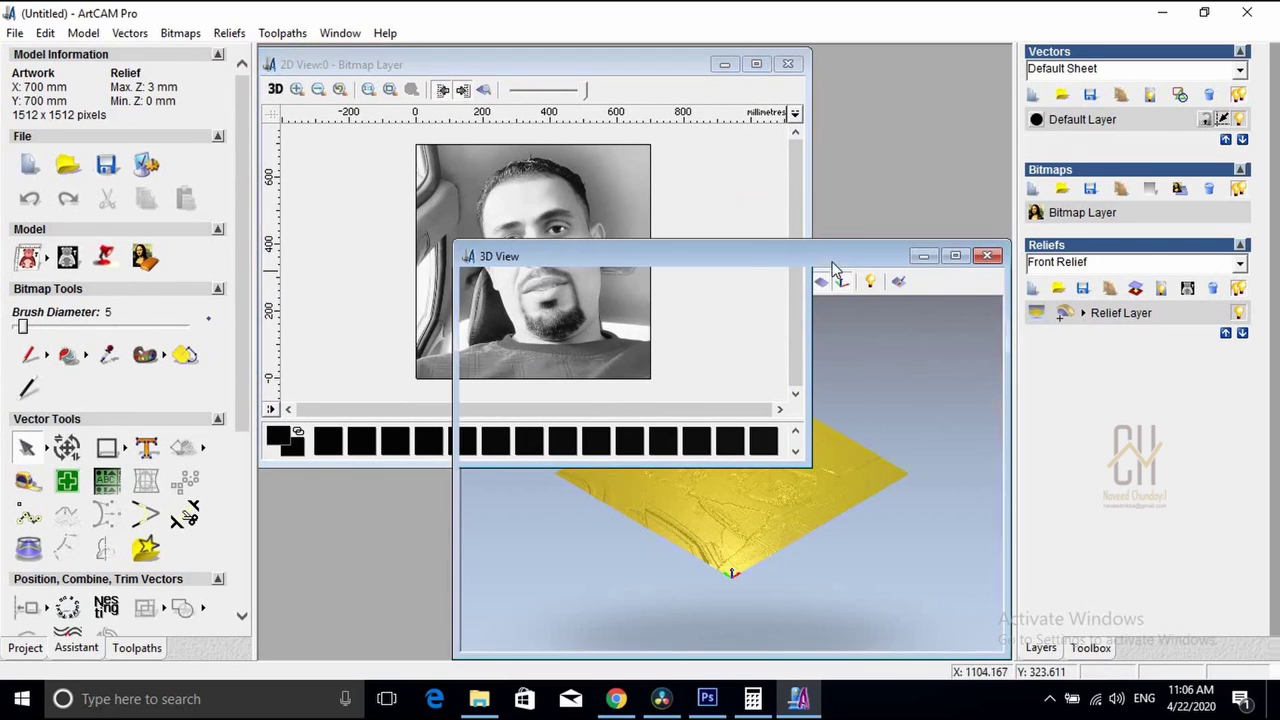
left_click_drag(743, 494, 700, 557)
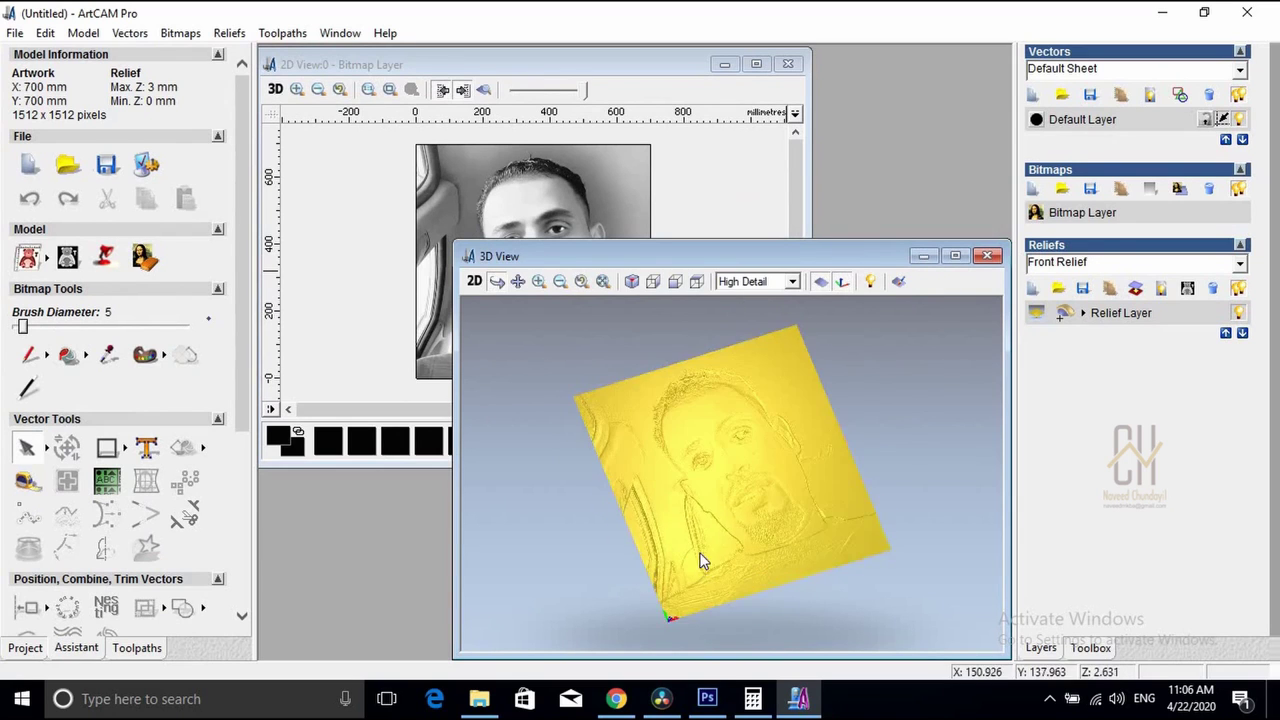
scroll(706, 537, "up", 3)
left_click_drag(697, 457, 667, 441)
left_click(533, 62)
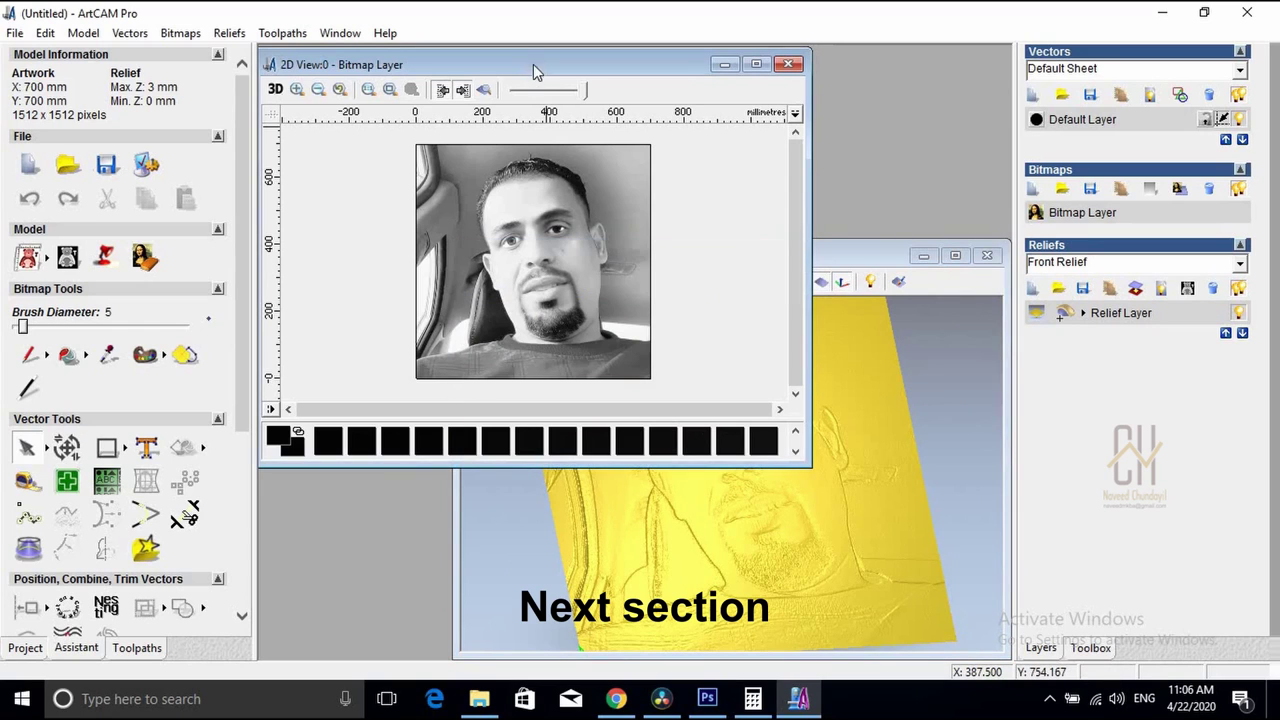
- Start a Machine Relief toolpath, assign the V-Bit 32 mm 90 degree cutter and show its cutting parameters
left_click(139, 652)
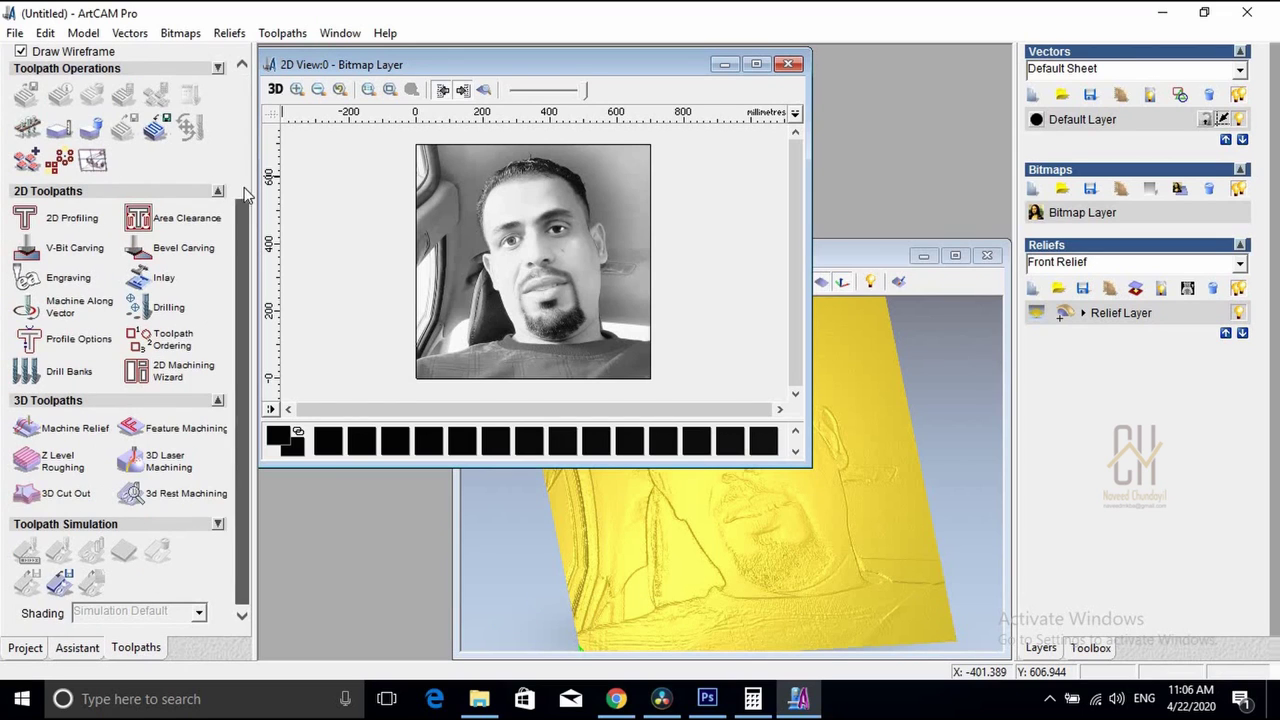
mouse_move(249, 225)
left_mouse_down()
mouse_move(245, 160)
mouse_move(247, 222)
left_mouse_up()
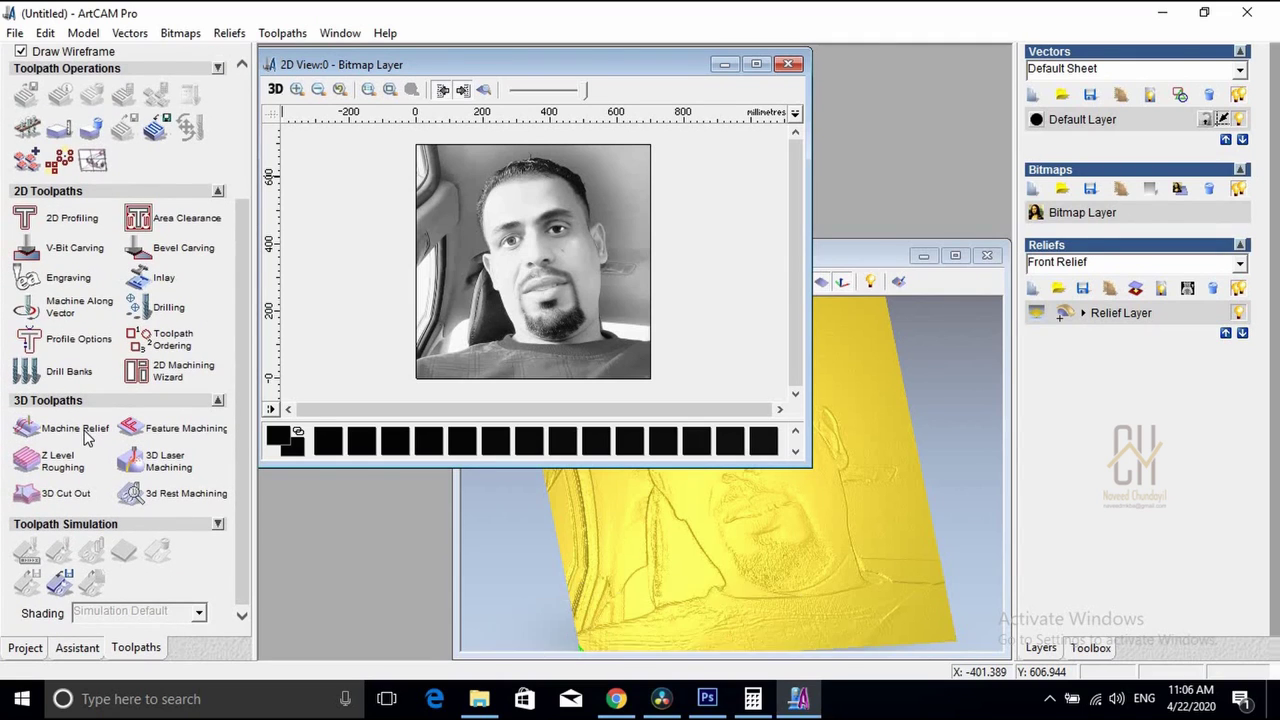
left_click(29, 430)
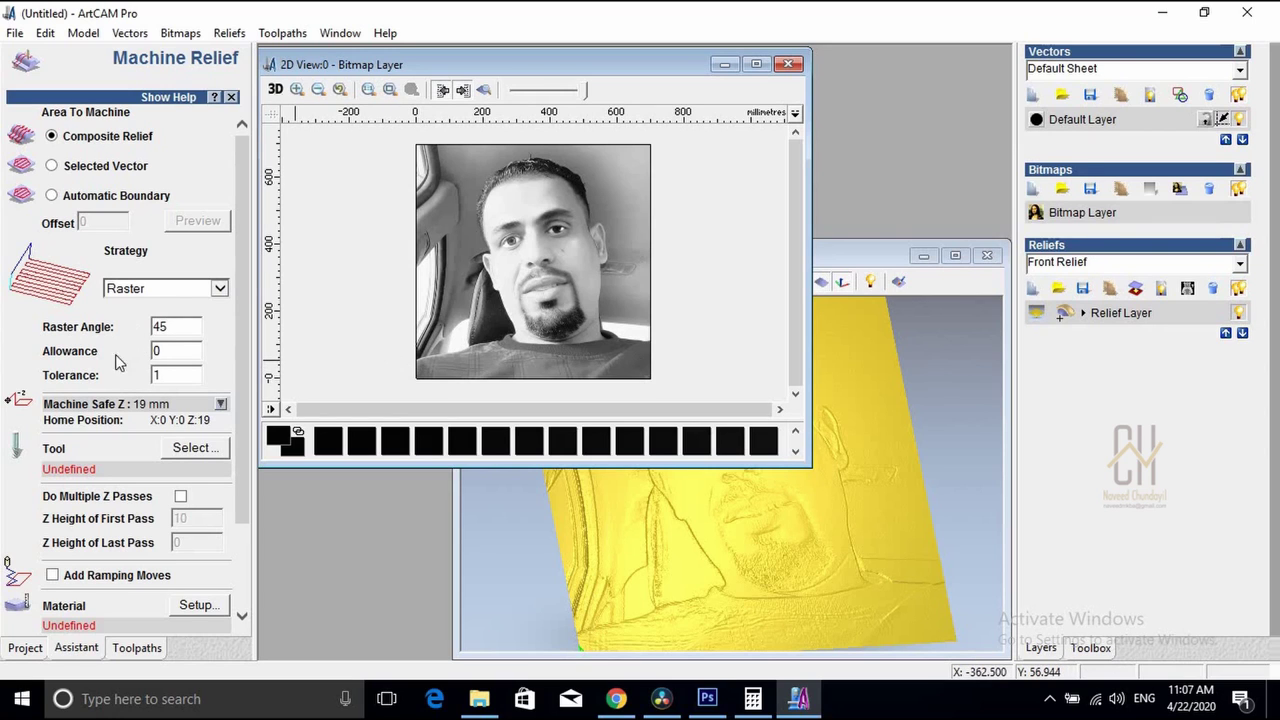
left_click_drag(248, 338, 248, 422)
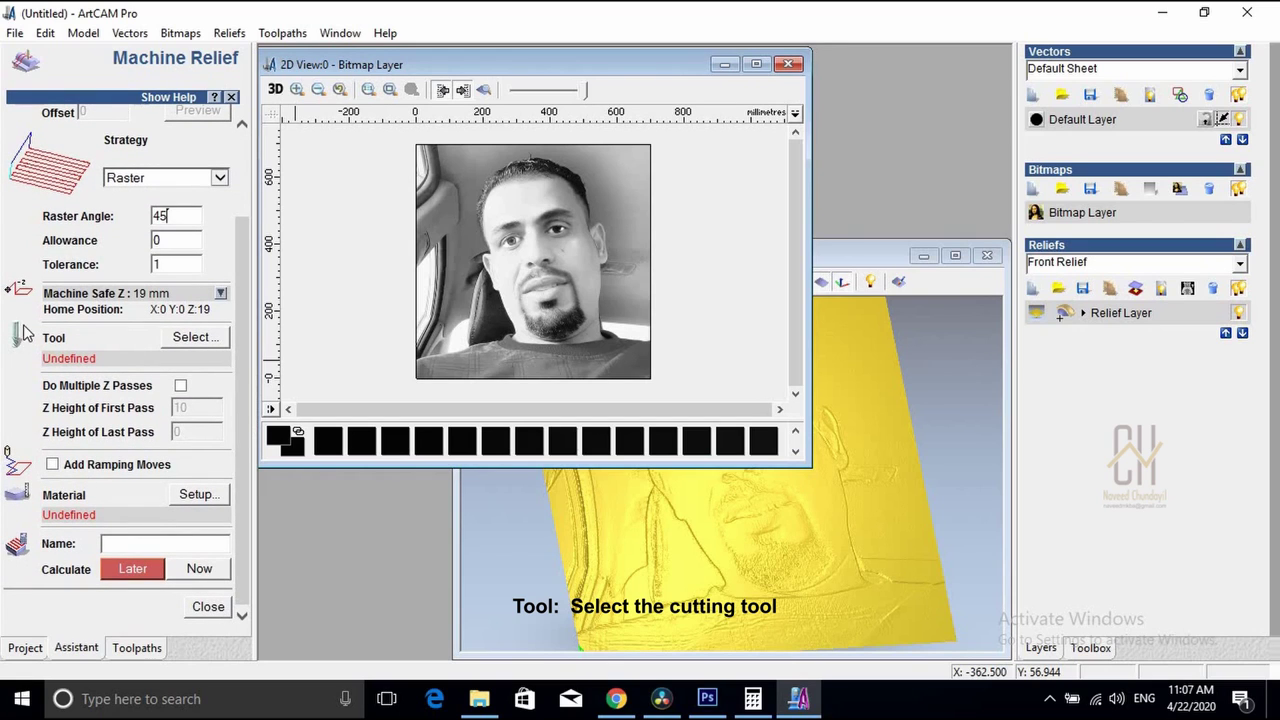
left_click(192, 338)
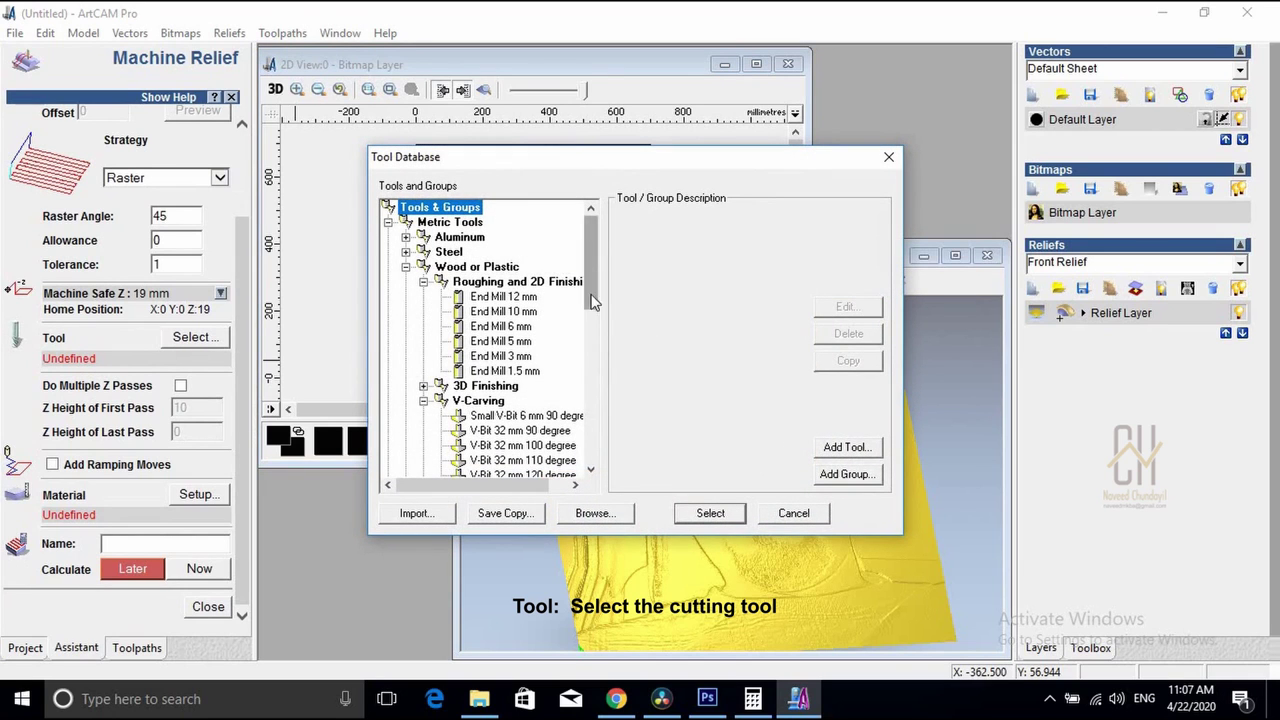
scroll(592, 302, "down", 3)
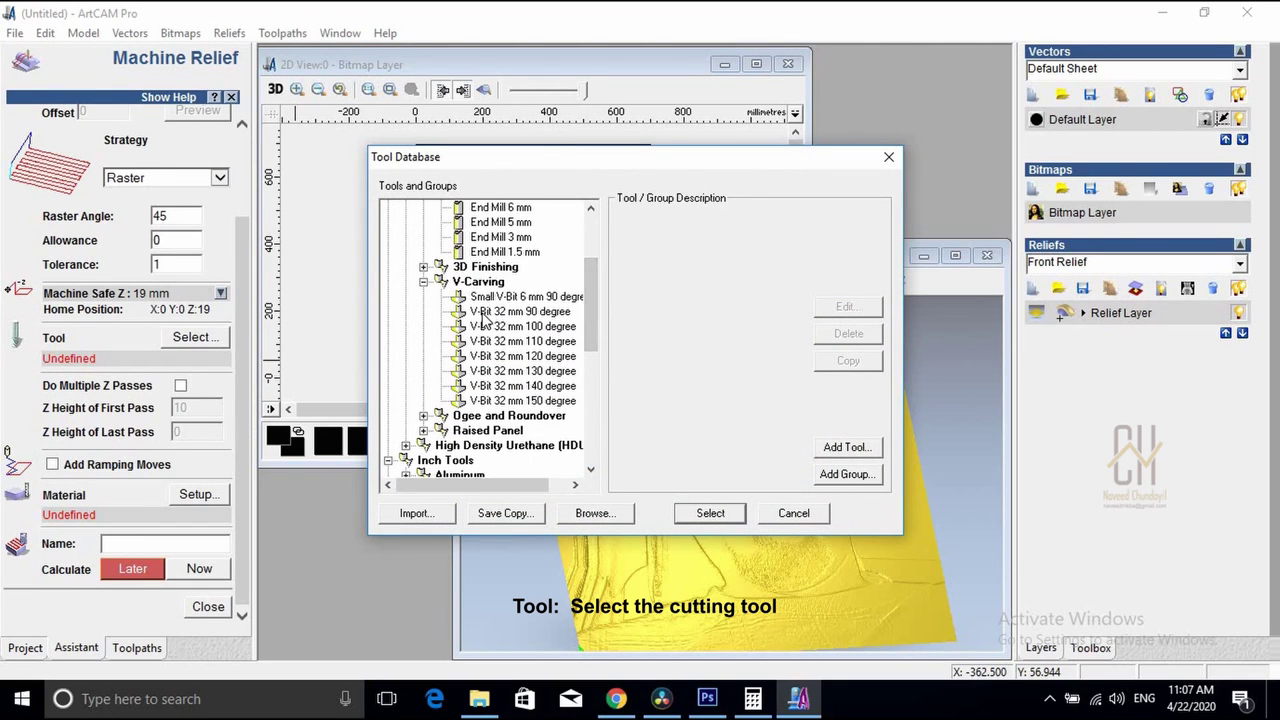
left_click(522, 312)
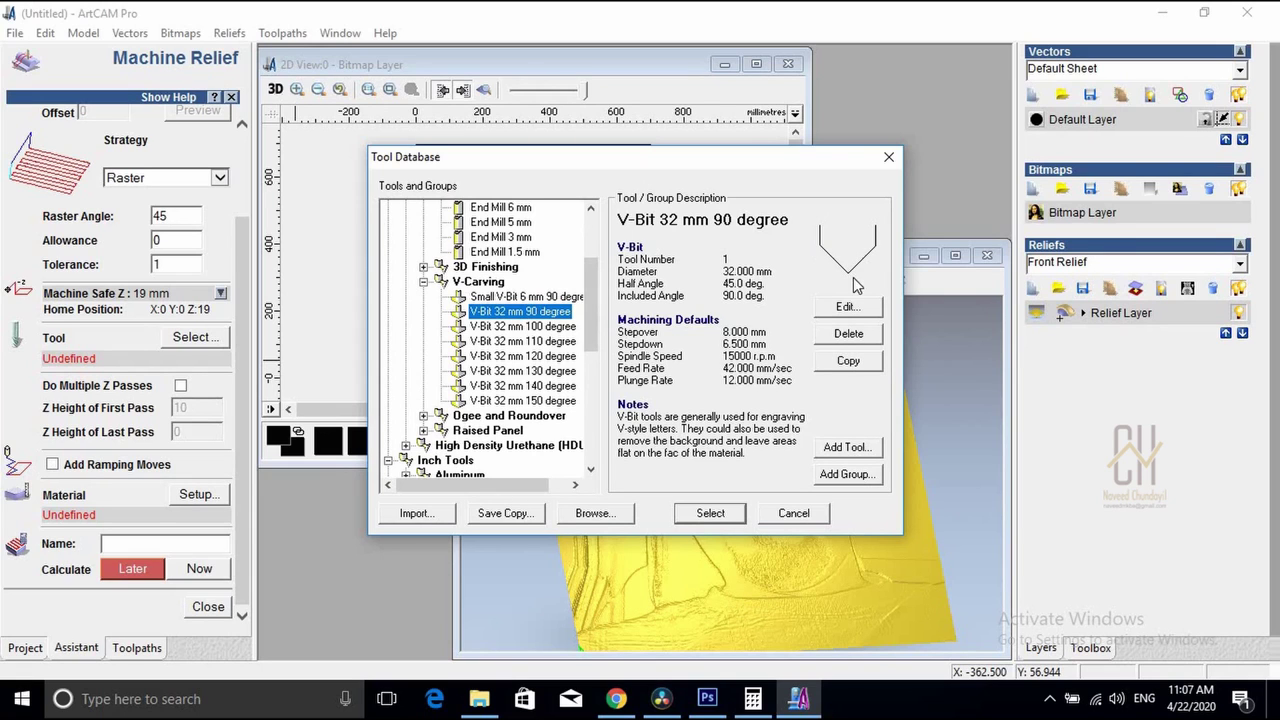
left_click(710, 513)
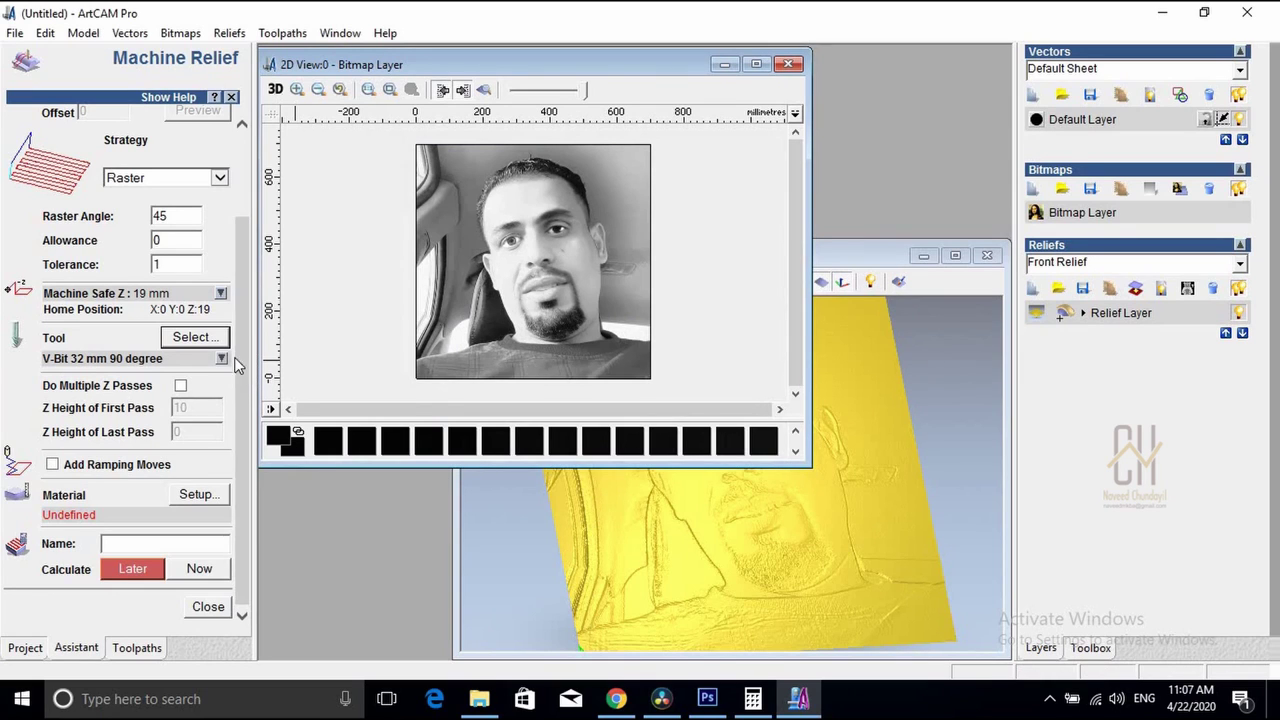
left_click(221, 358)
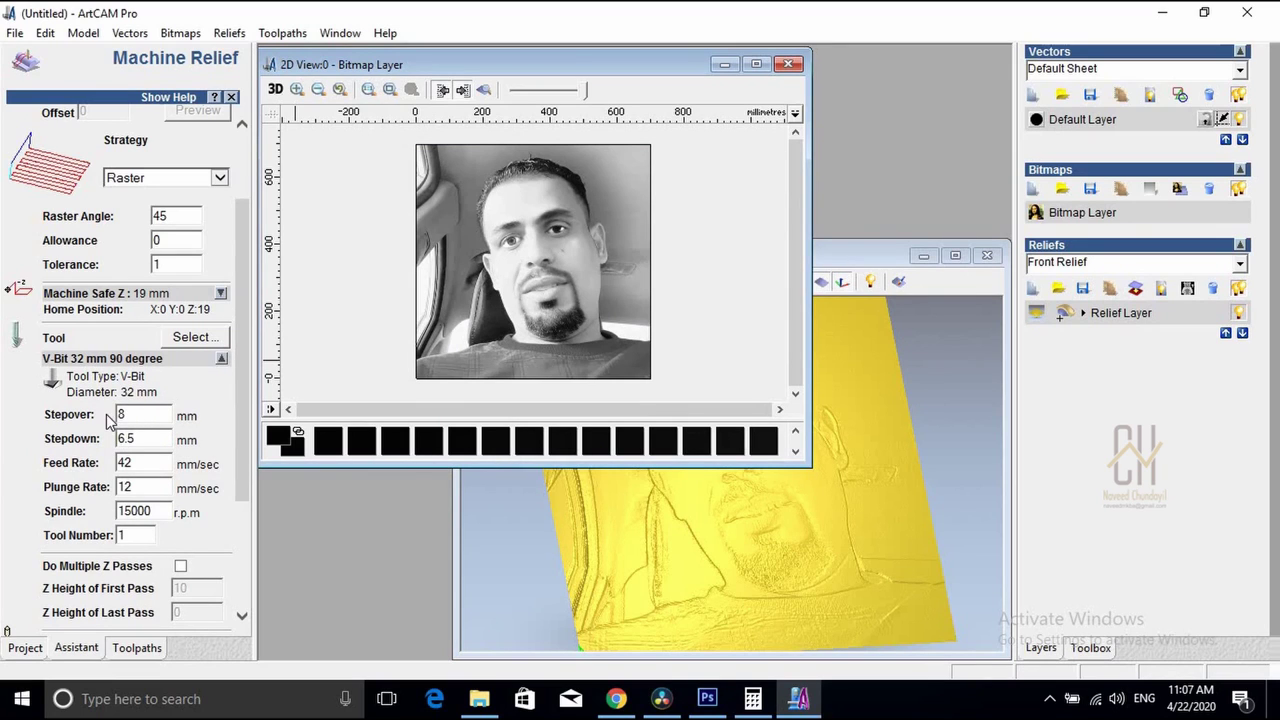
- Set up the toolpath's material with a thickness of 18 mm
left_click_drag(248, 420, 249, 520)
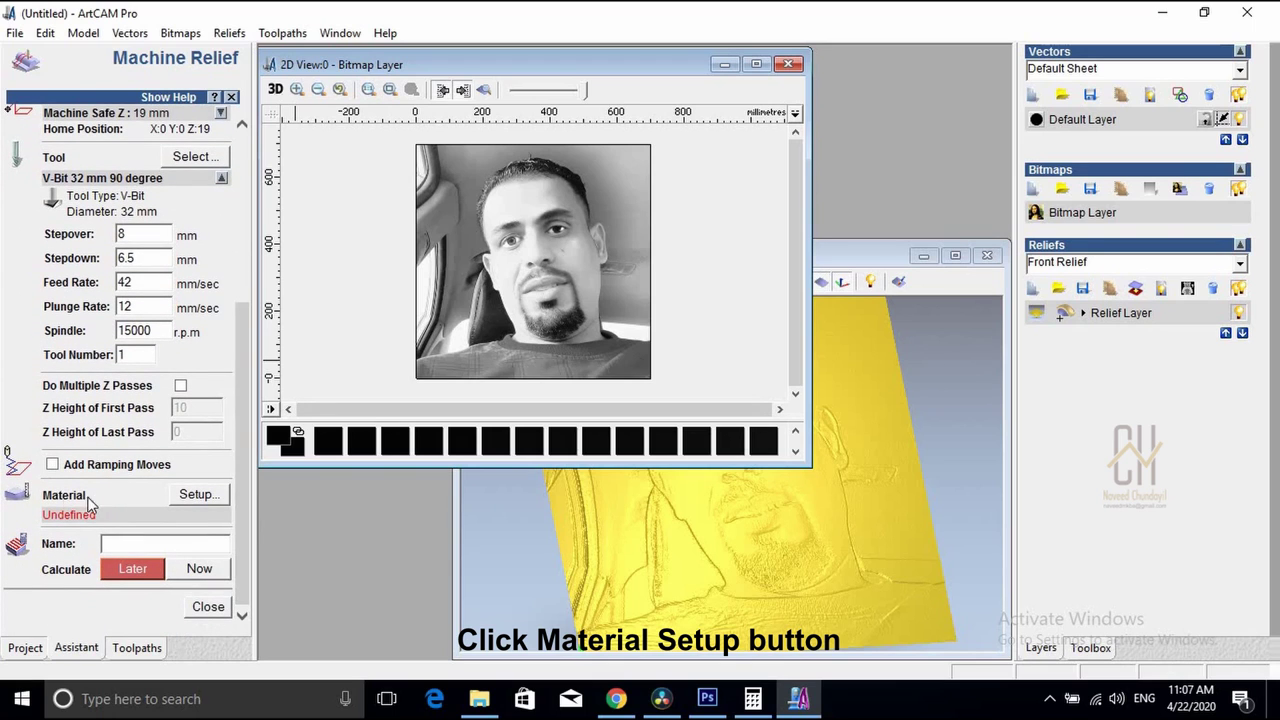
left_click(197, 495)
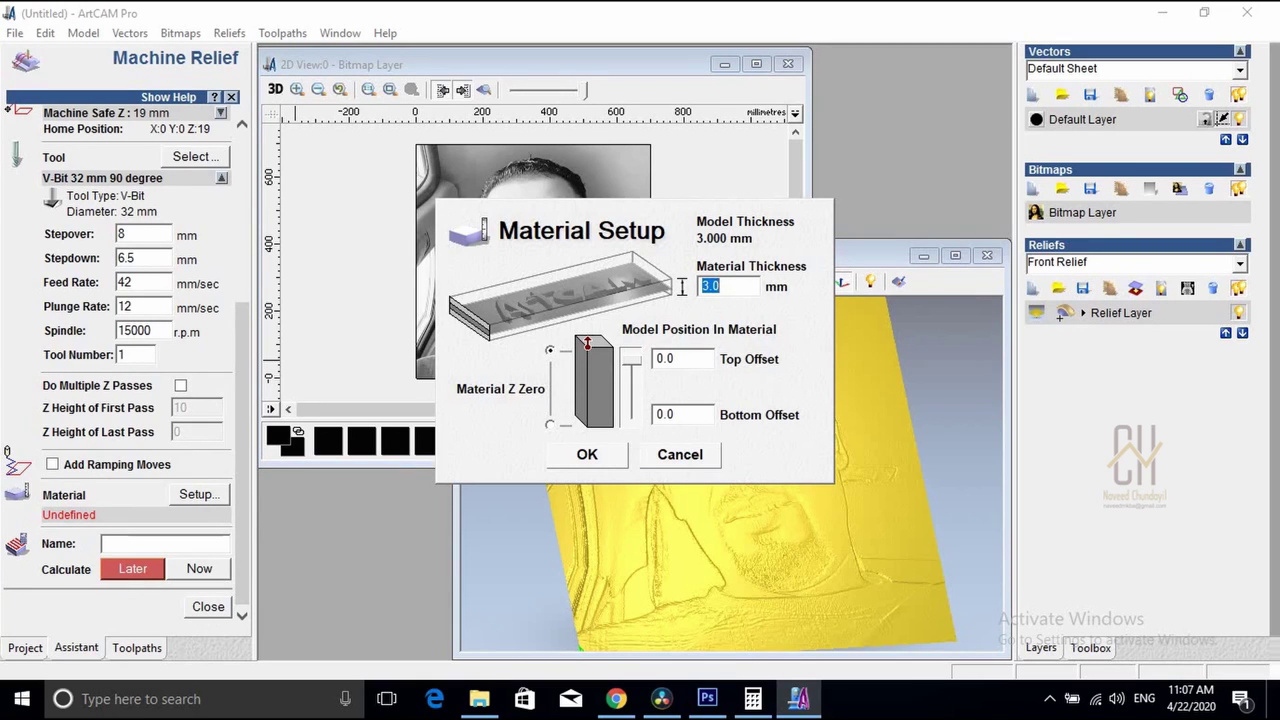
type("18")
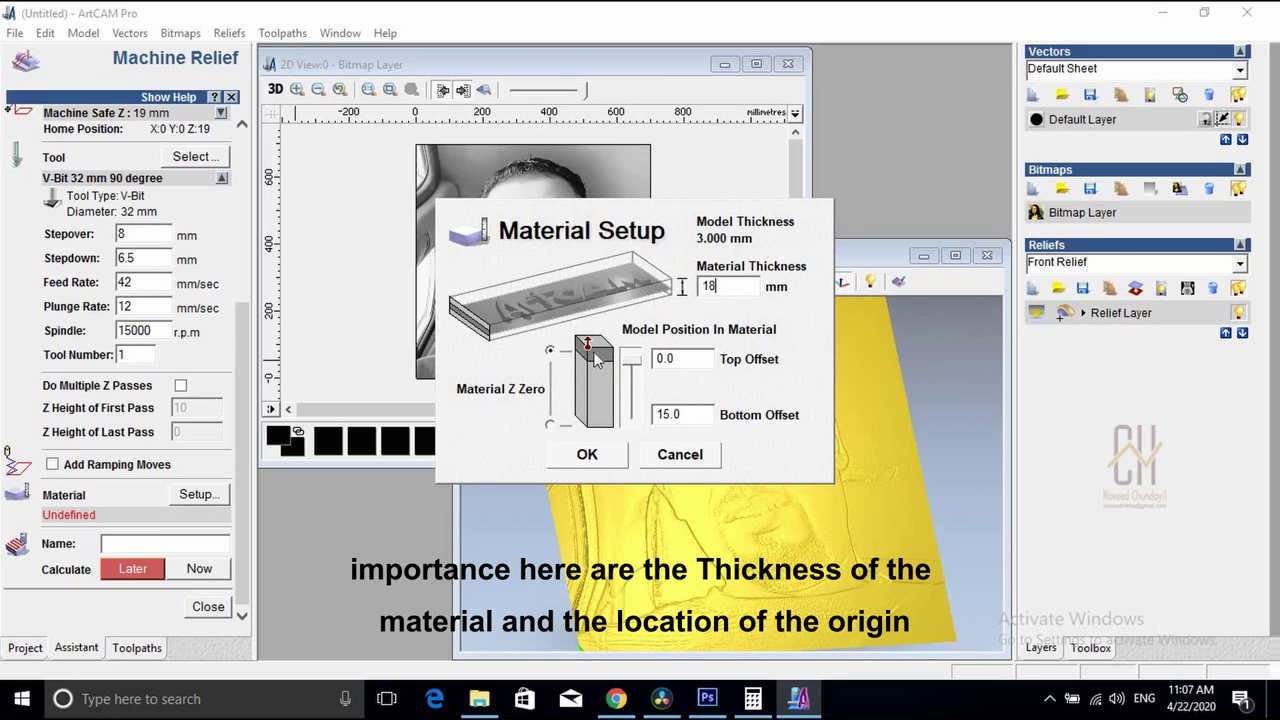
left_click(590, 456)
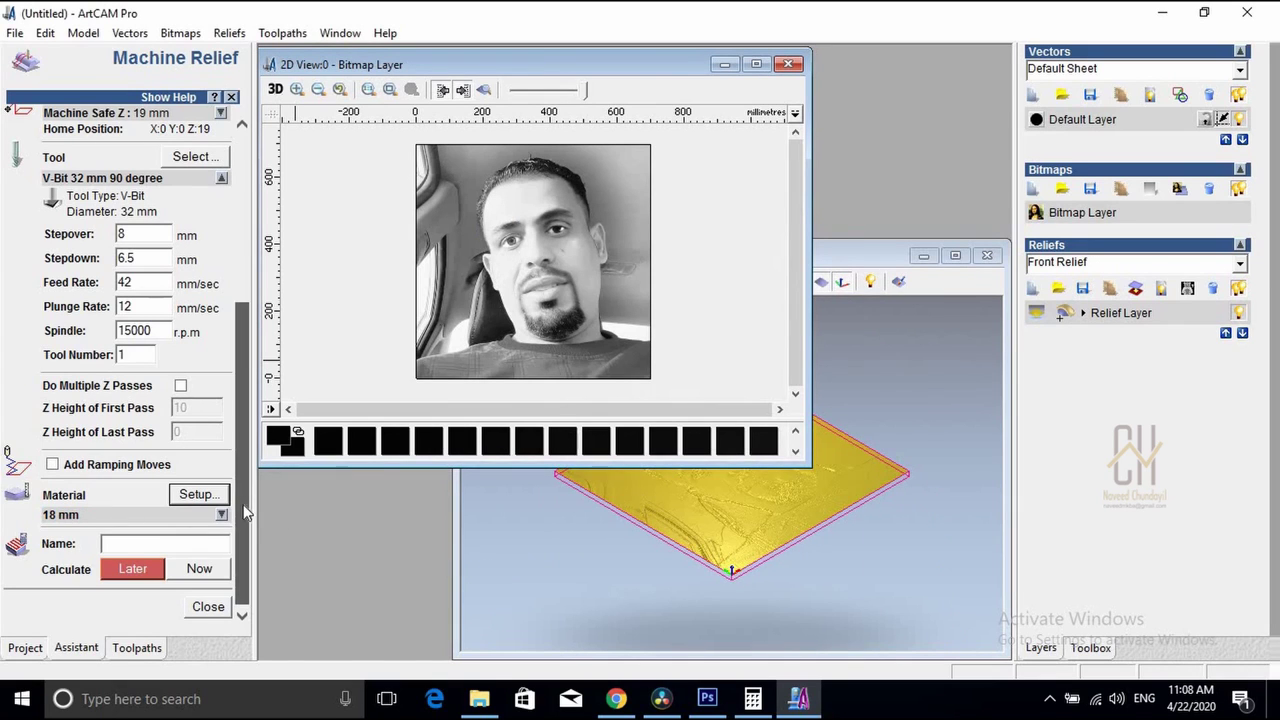
- Calculate the Machine Relief toolpath immediately and examine its raster passes up close in the 3D view
left_click(199, 570)
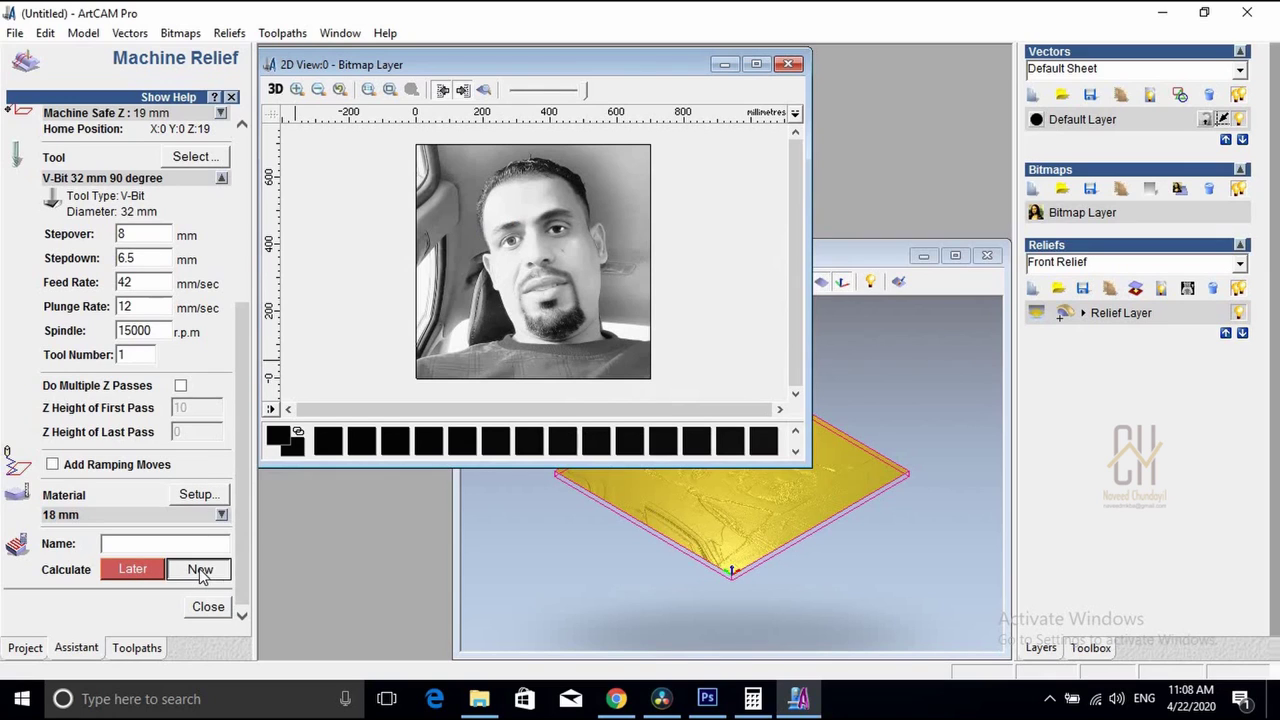
left_click(865, 252)
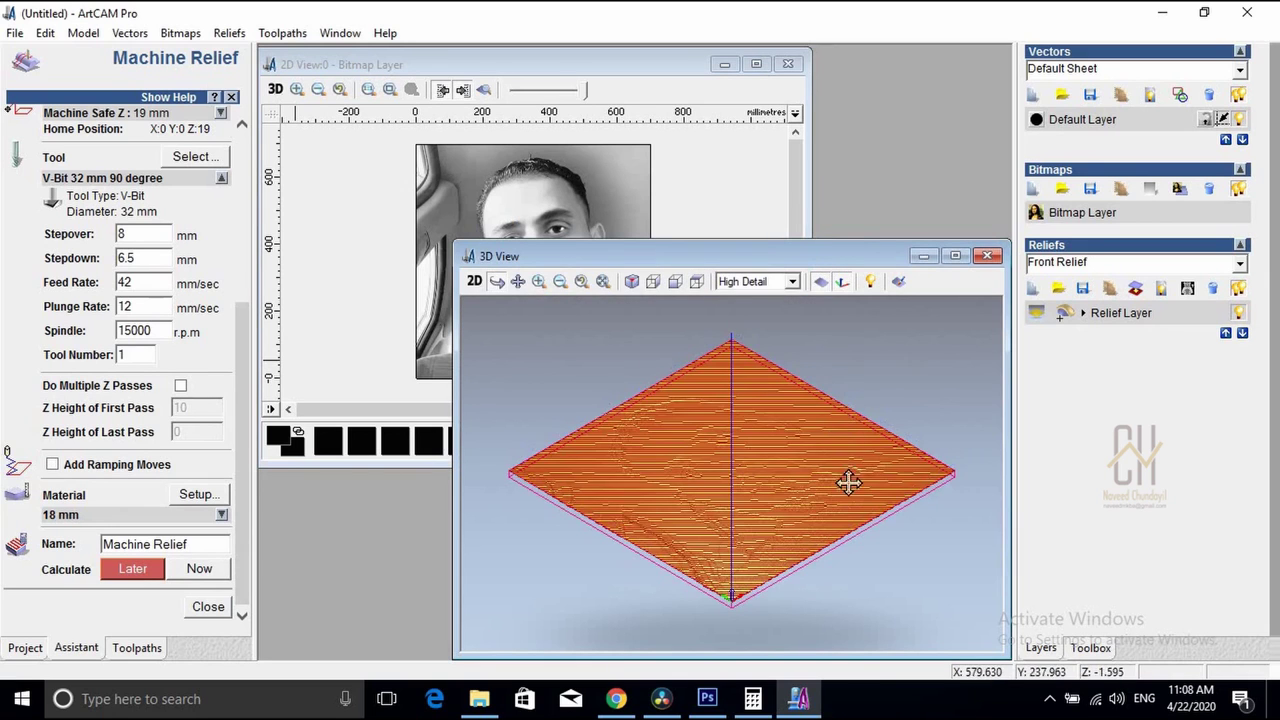
mouse_move(849, 483)
left_mouse_down()
mouse_move(757, 566)
mouse_move(712, 550)
mouse_move(663, 566)
mouse_move(594, 503)
left_mouse_up()
scroll(594, 503, "up", 5)
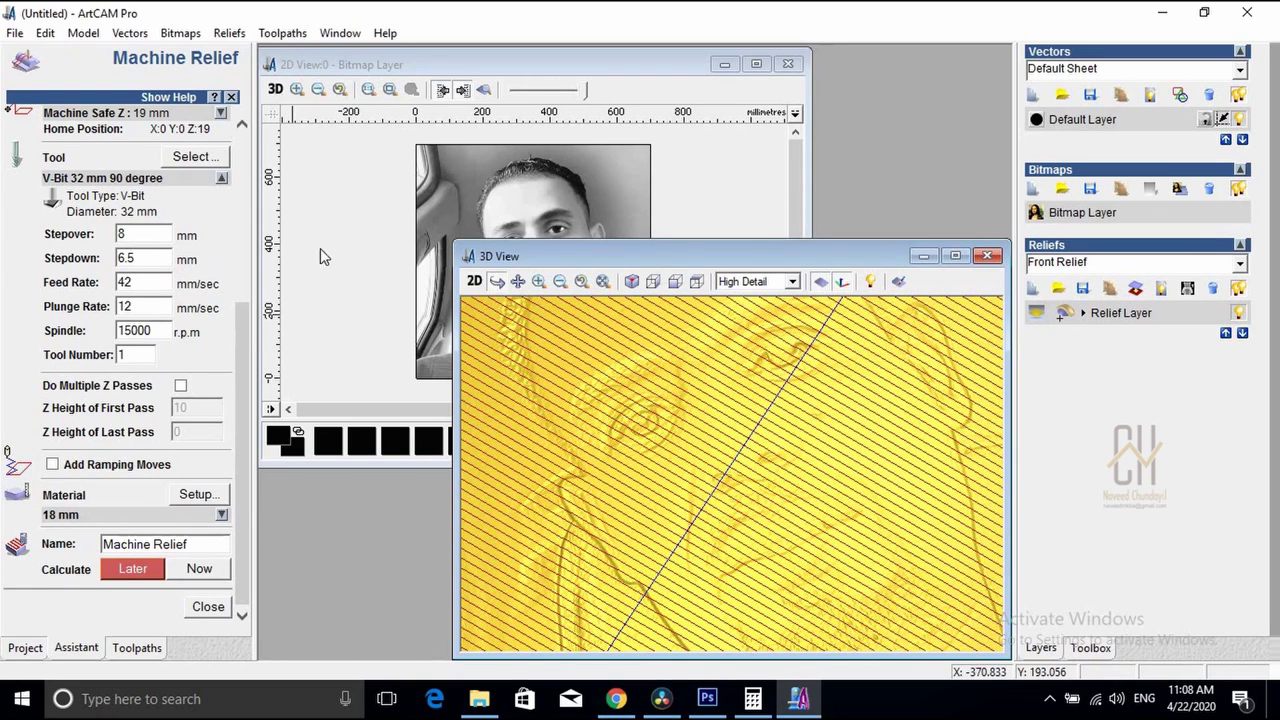
left_click_drag(627, 259, 577, 185)
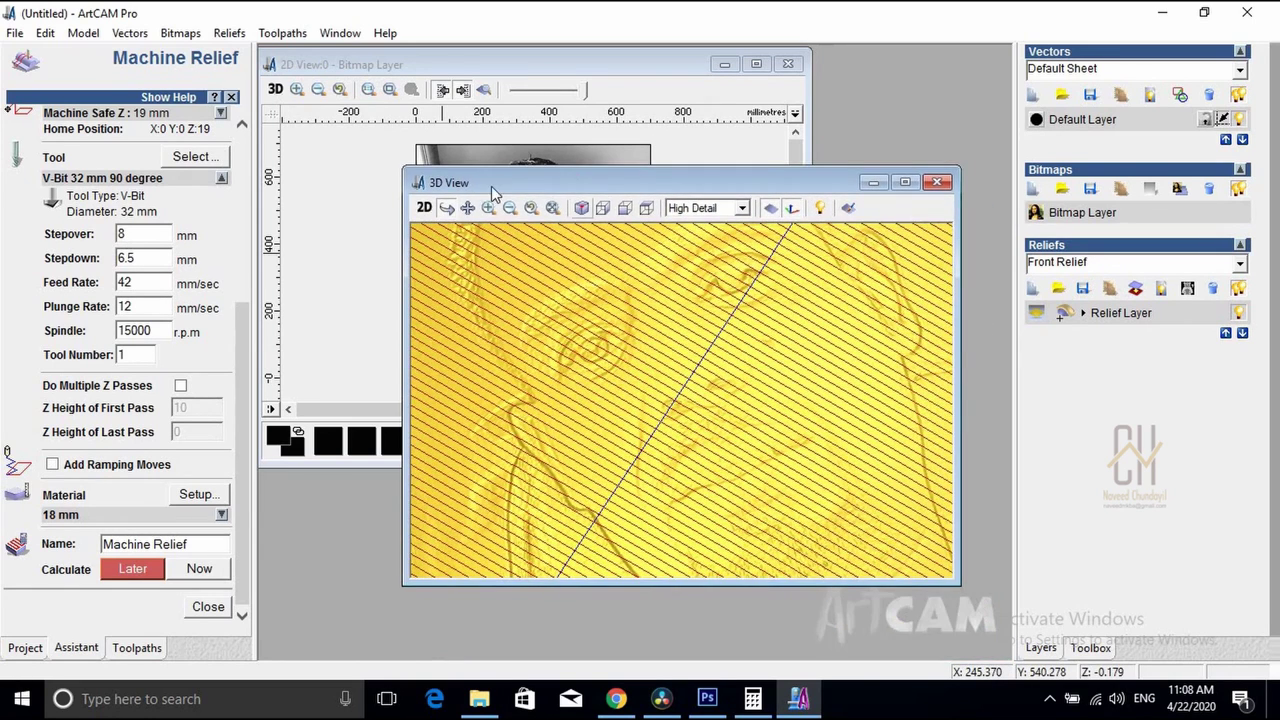
- Simulate the Machine Relief toolpath at Standard resolution in a block from 0 to -18 mm and examine the carved portrait up close
left_click(280, 36)
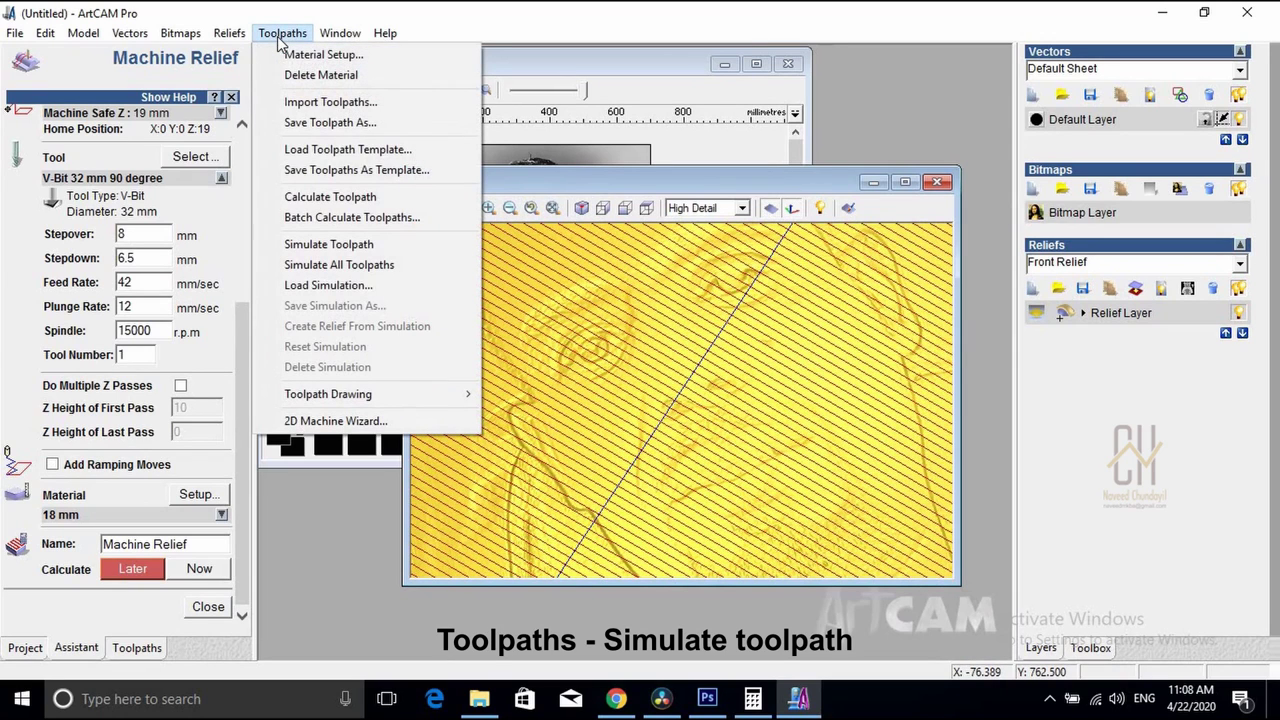
left_click(321, 246)
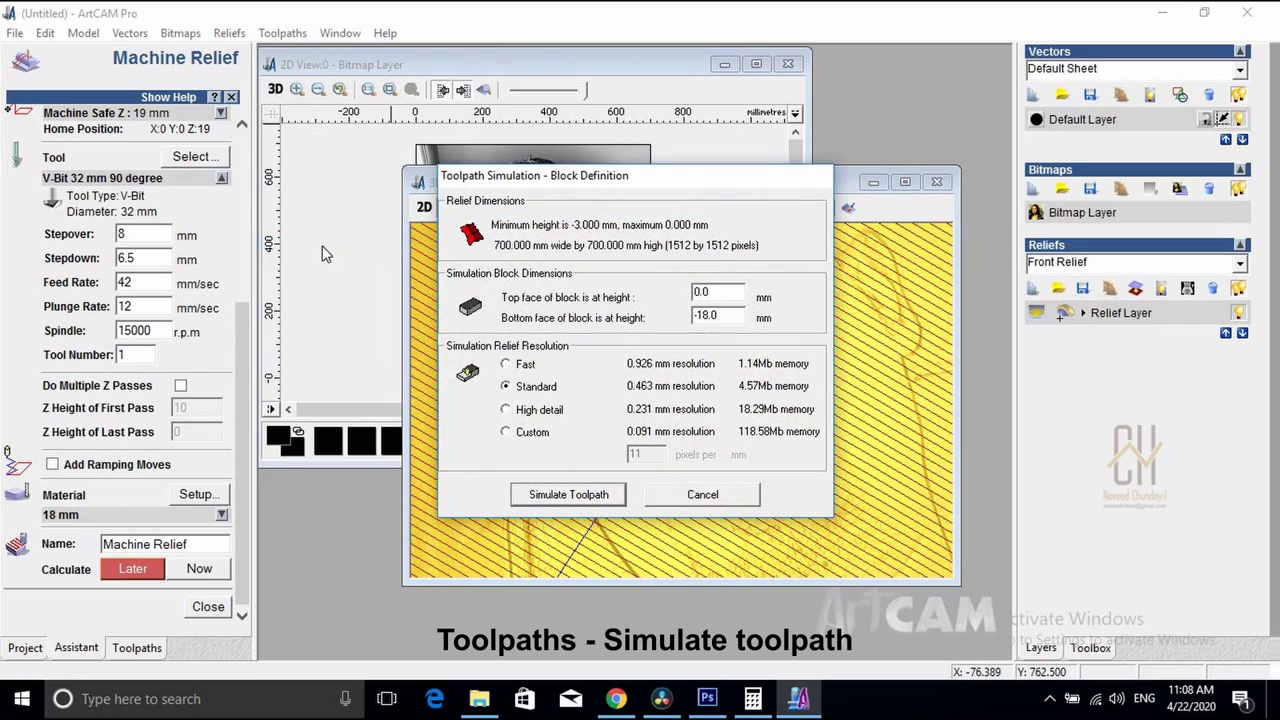
left_click(575, 495)
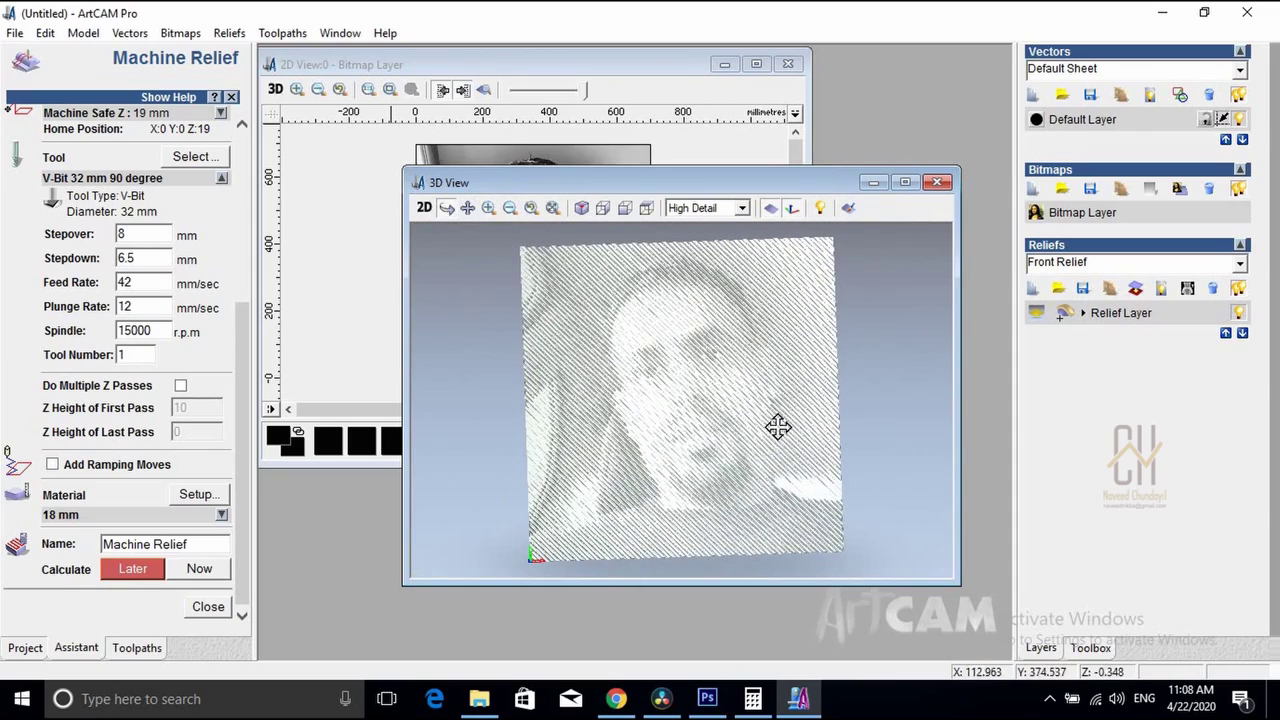
scroll(548, 447, "up", 3)
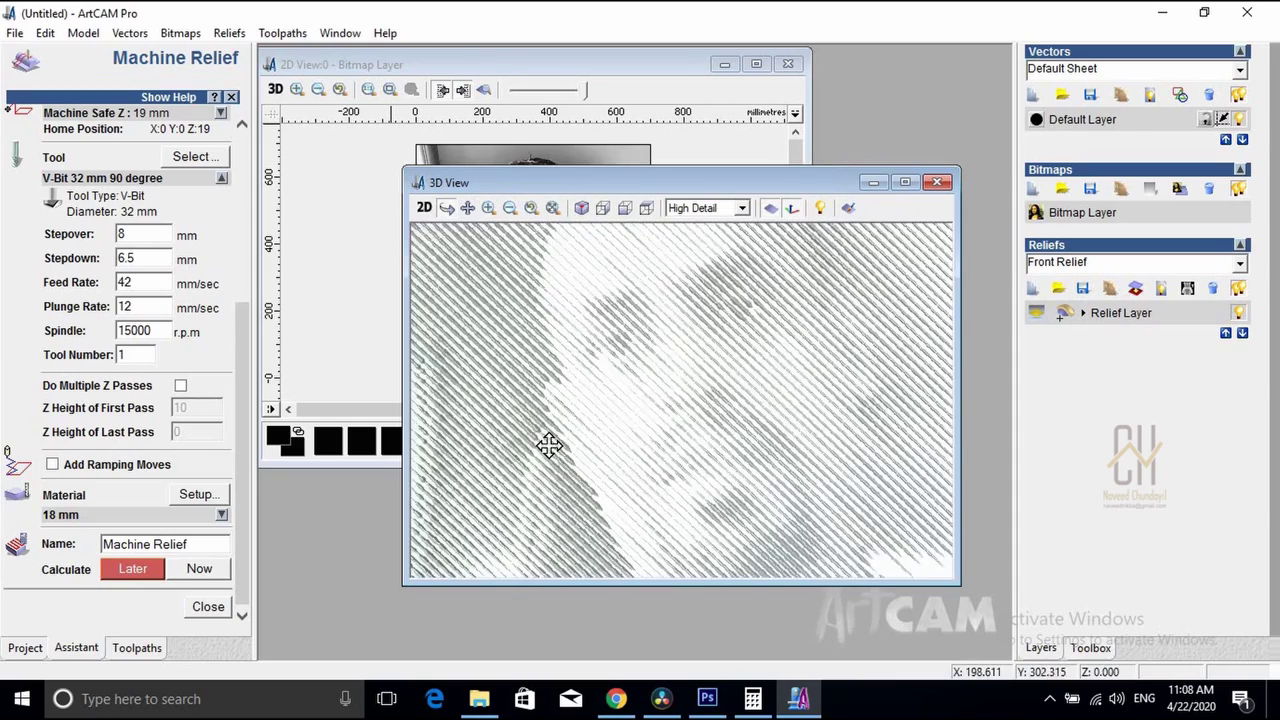
scroll(550, 444, "down", 2)
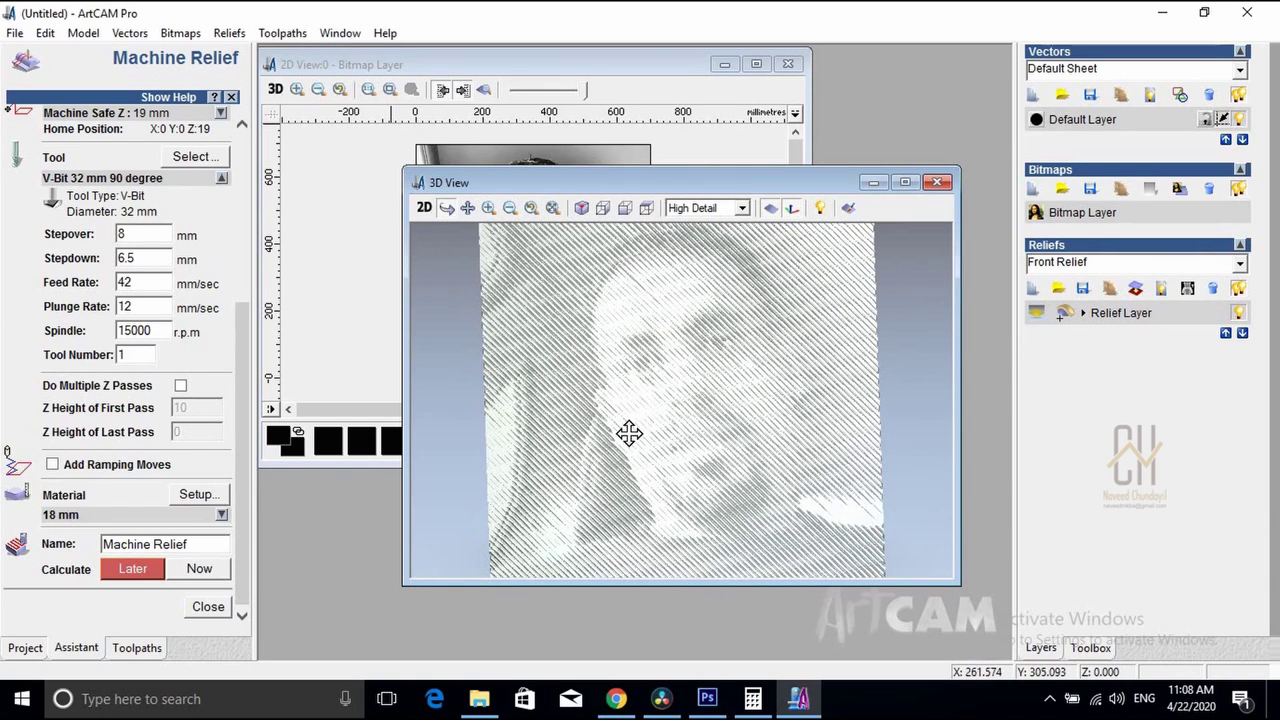
scroll(608, 429, "up", 5)
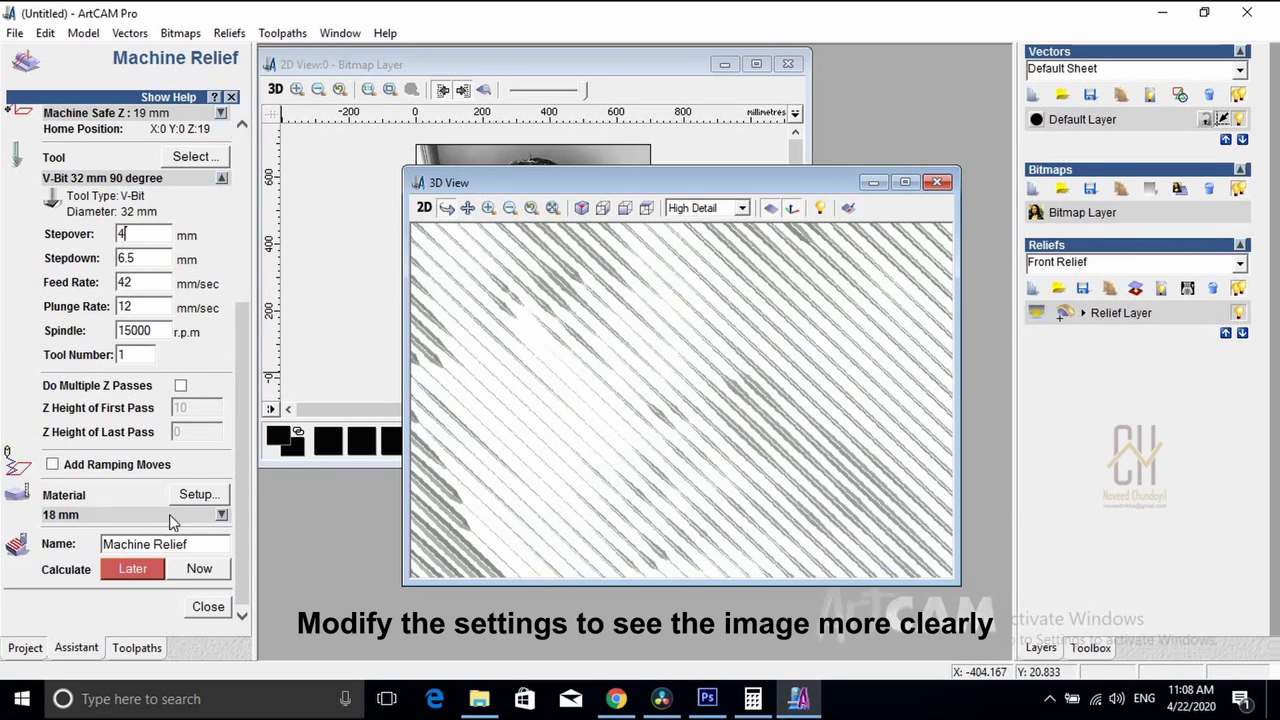
- Recalculate the Machine Relief toolpath with a 4 mm stepover and reset the previous simulation
scroll(641, 461, "down", 5)
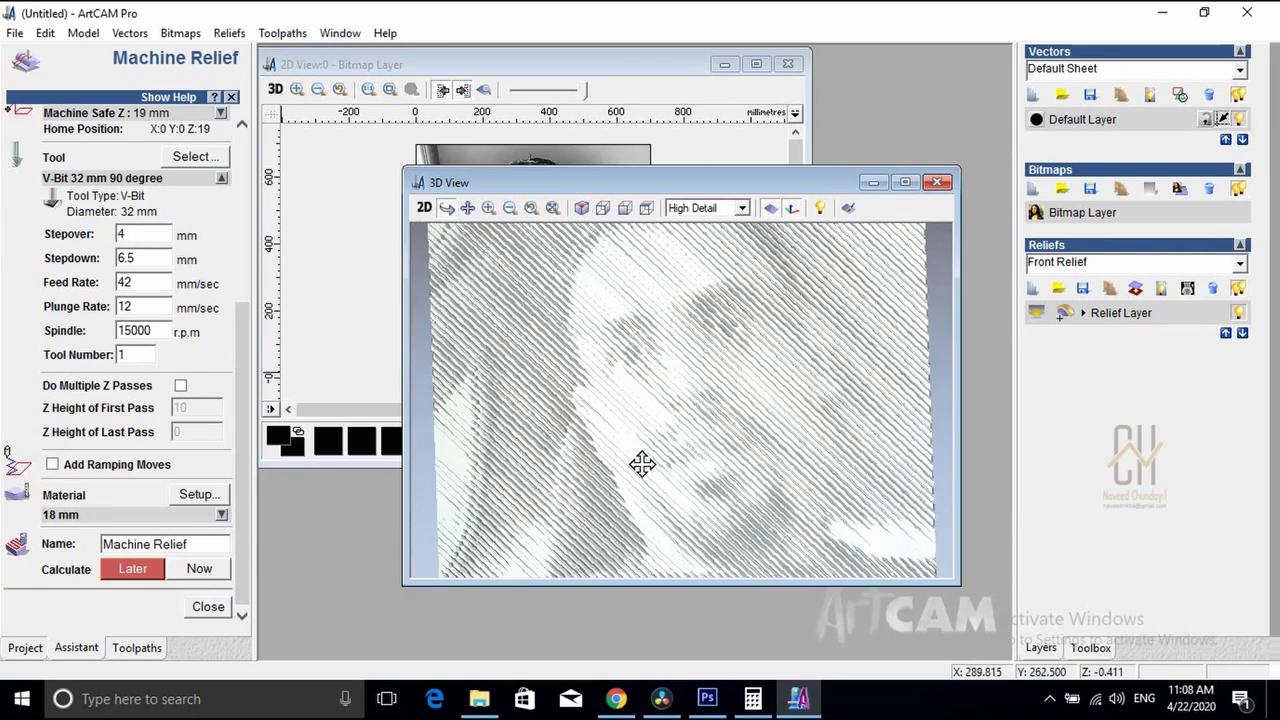
left_click(212, 571)
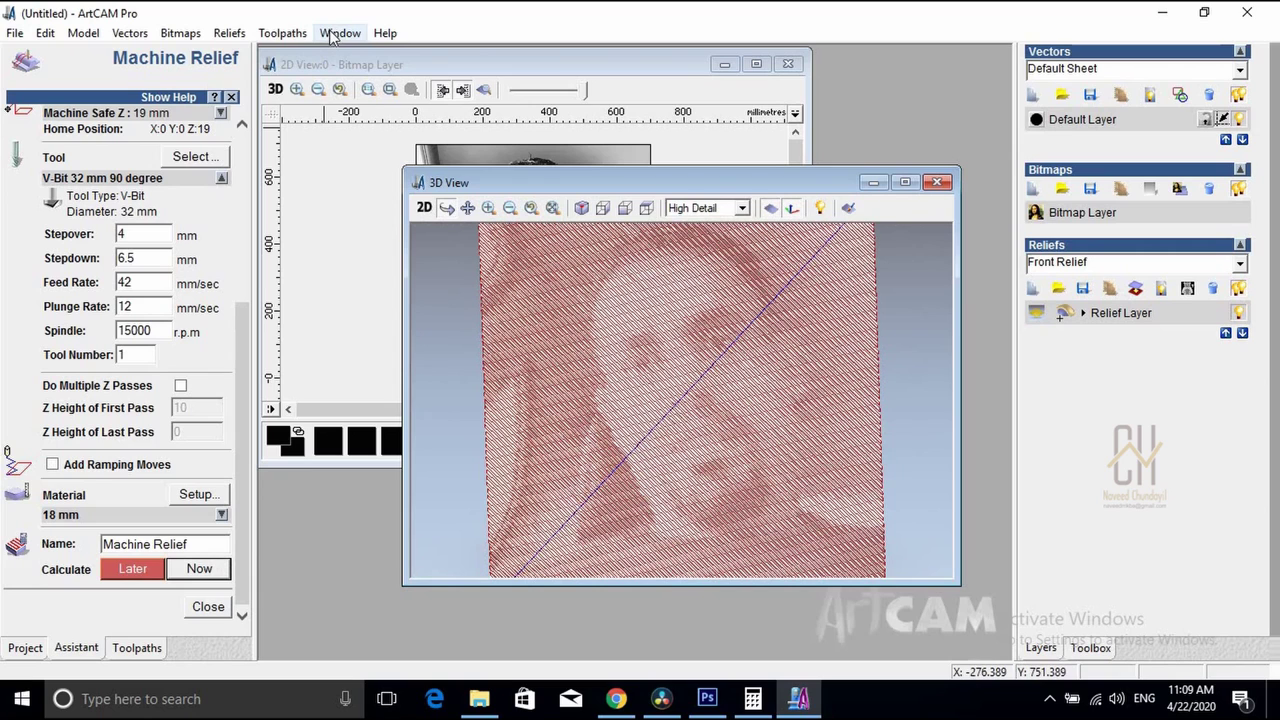
left_click(286, 34)
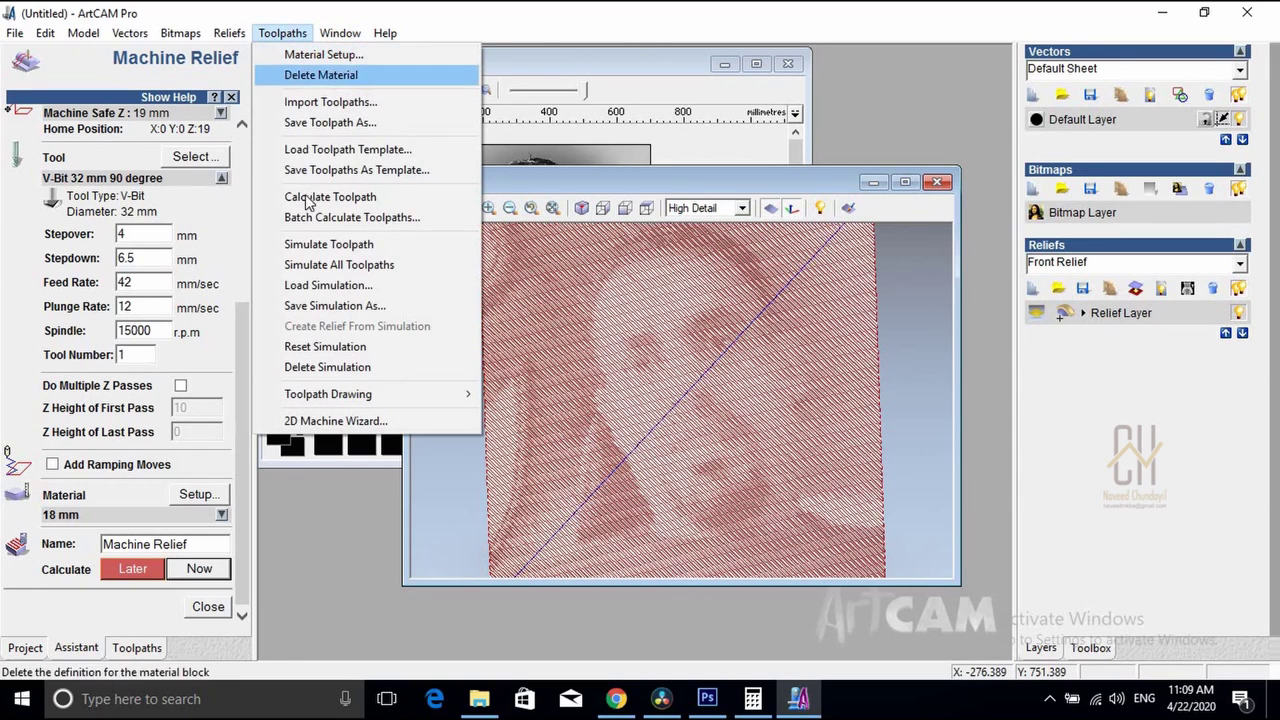
left_click(316, 346)
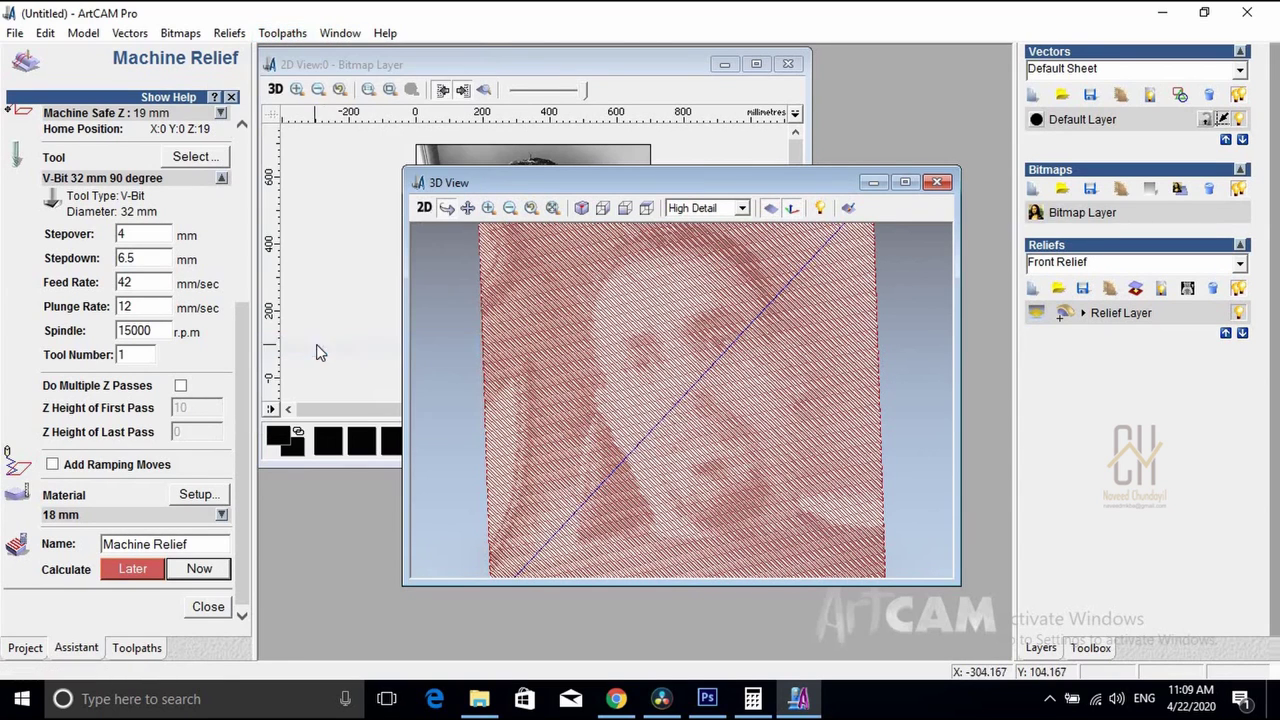
- Simulate the recalculated toolpath and inspect the carved facial detail both up close and as a whole
left_click(305, 33)
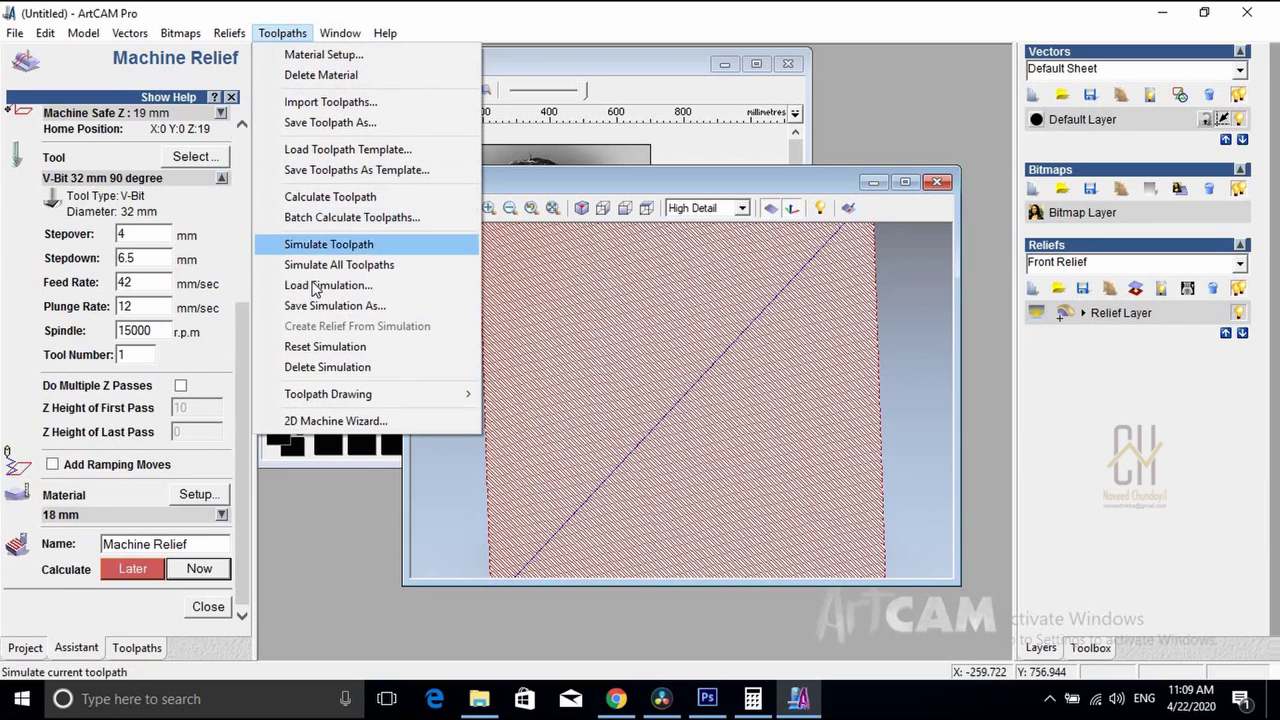
left_click(316, 246)
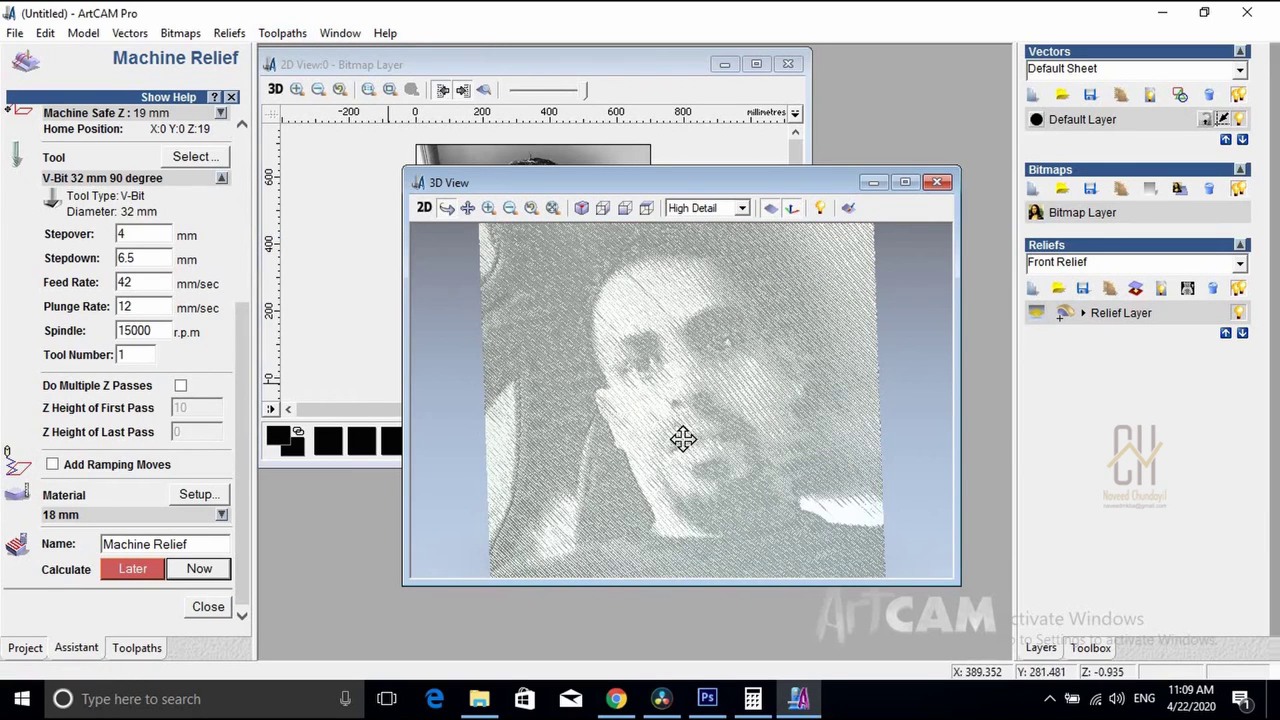
scroll(603, 420, "up", 5)
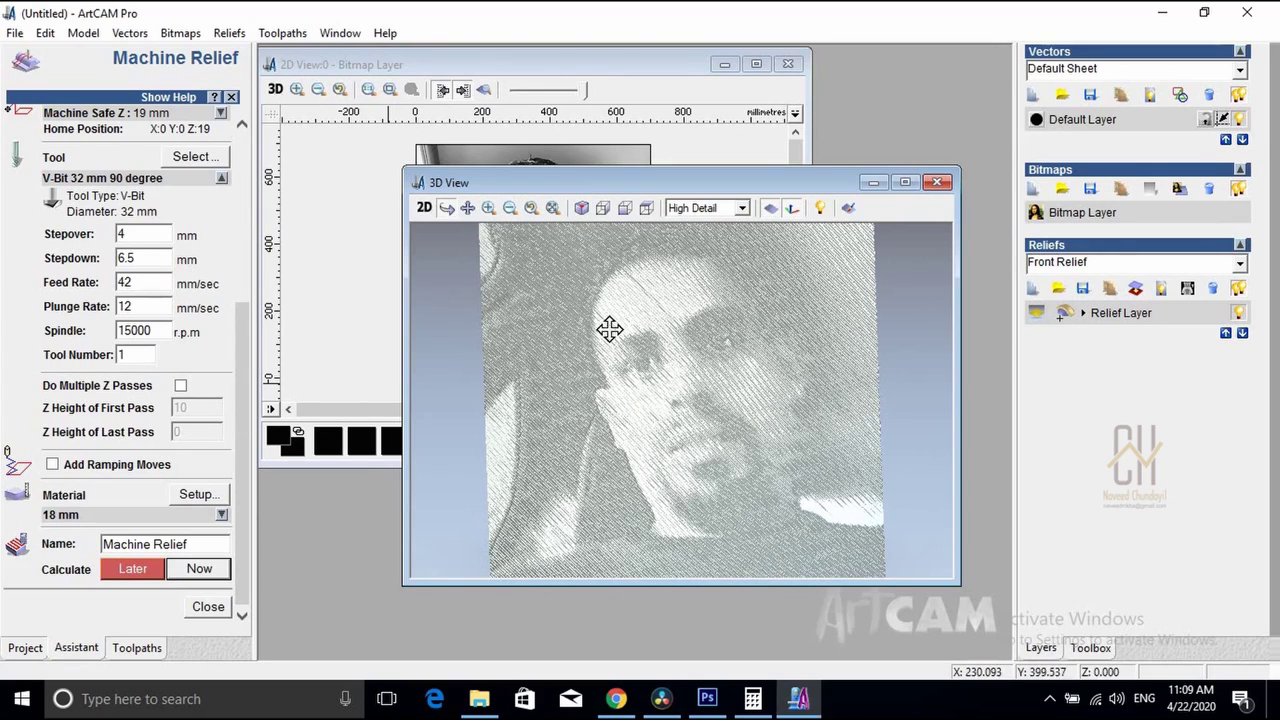
scroll(490, 352, "up", 1)
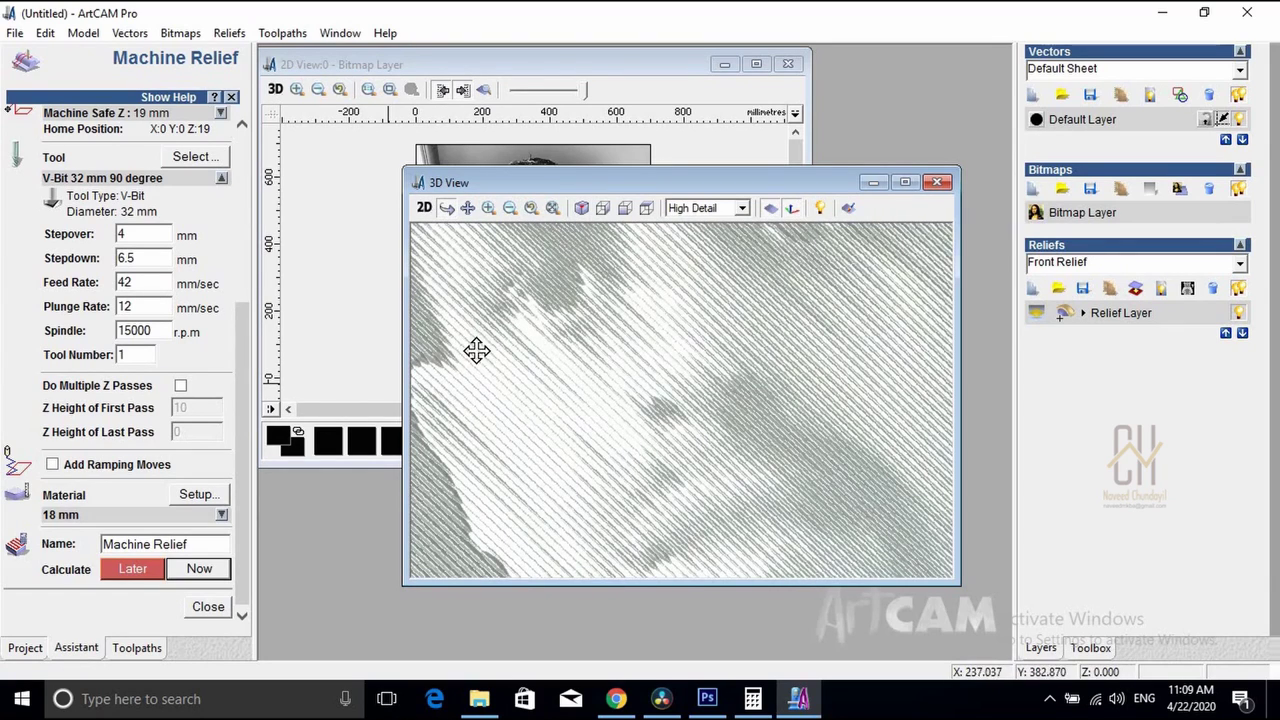
scroll(467, 360, "up", 2)
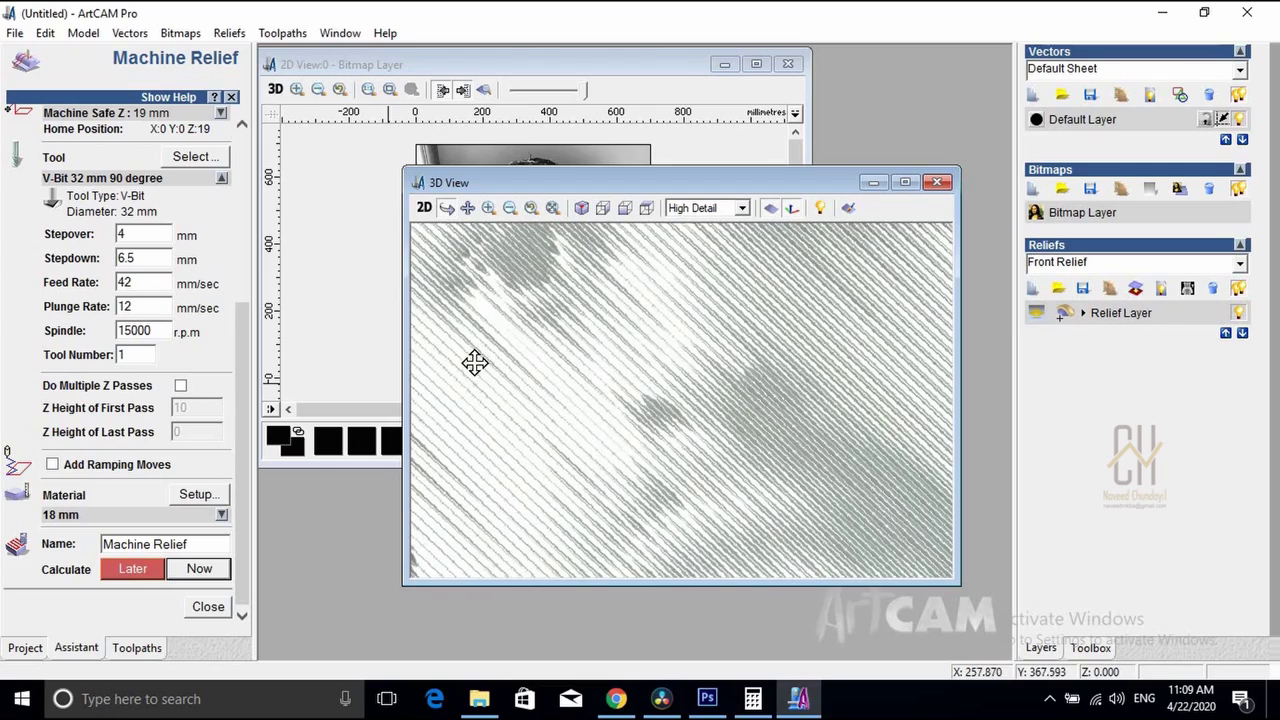
scroll(749, 348, "down", 3)
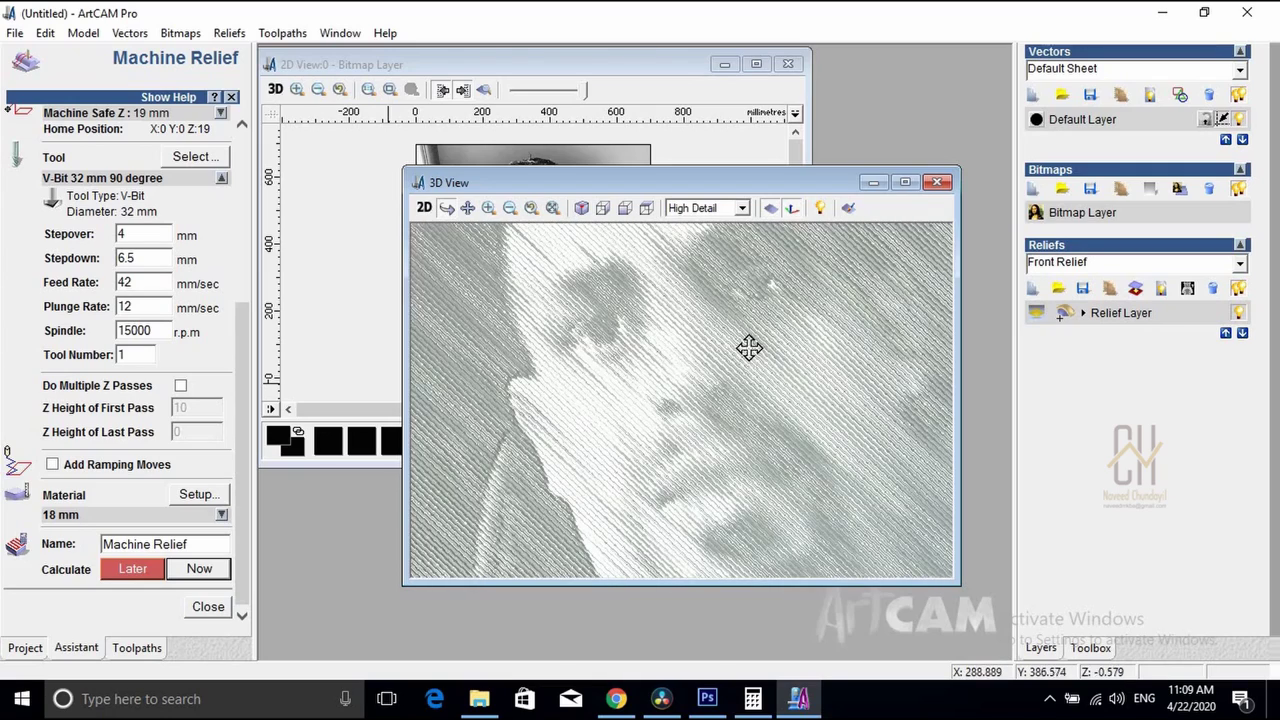
scroll(725, 385, "down", 1)
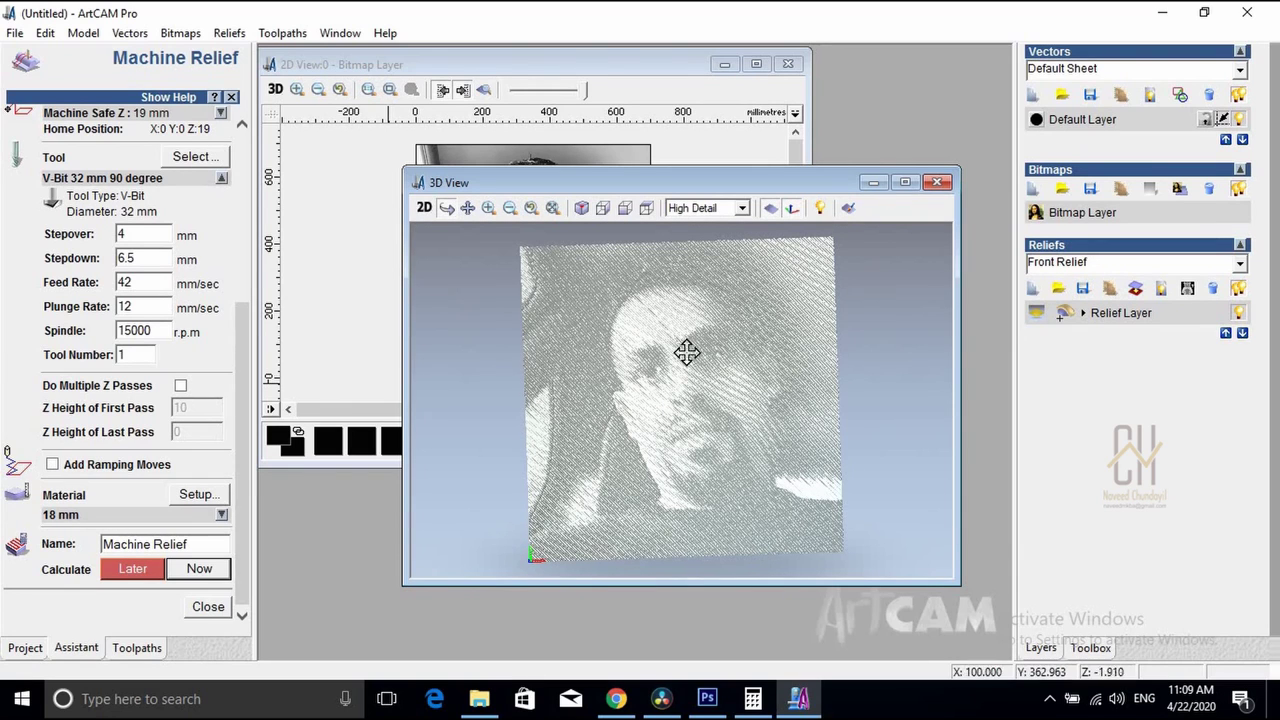
- Save the Machine Relief toolpath to the Desktop as 123 in the Axyz (*.nc) machine output format
left_click(283, 34)
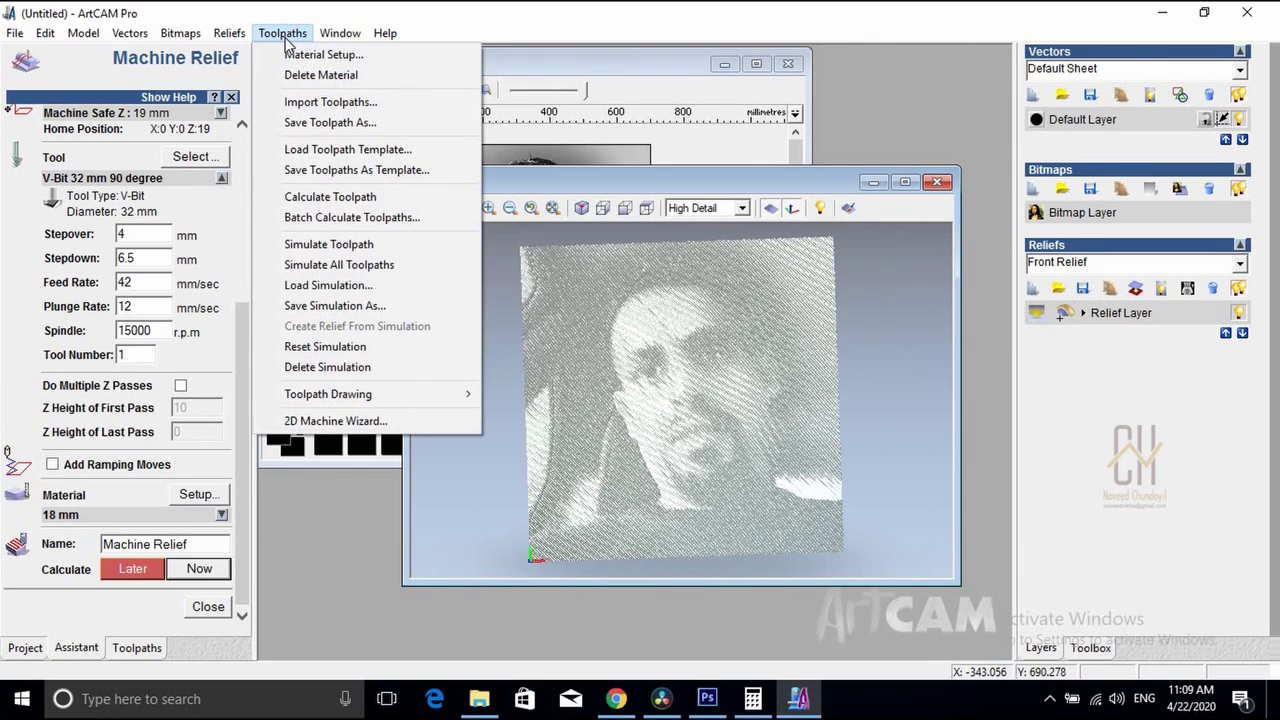
left_click(305, 123)
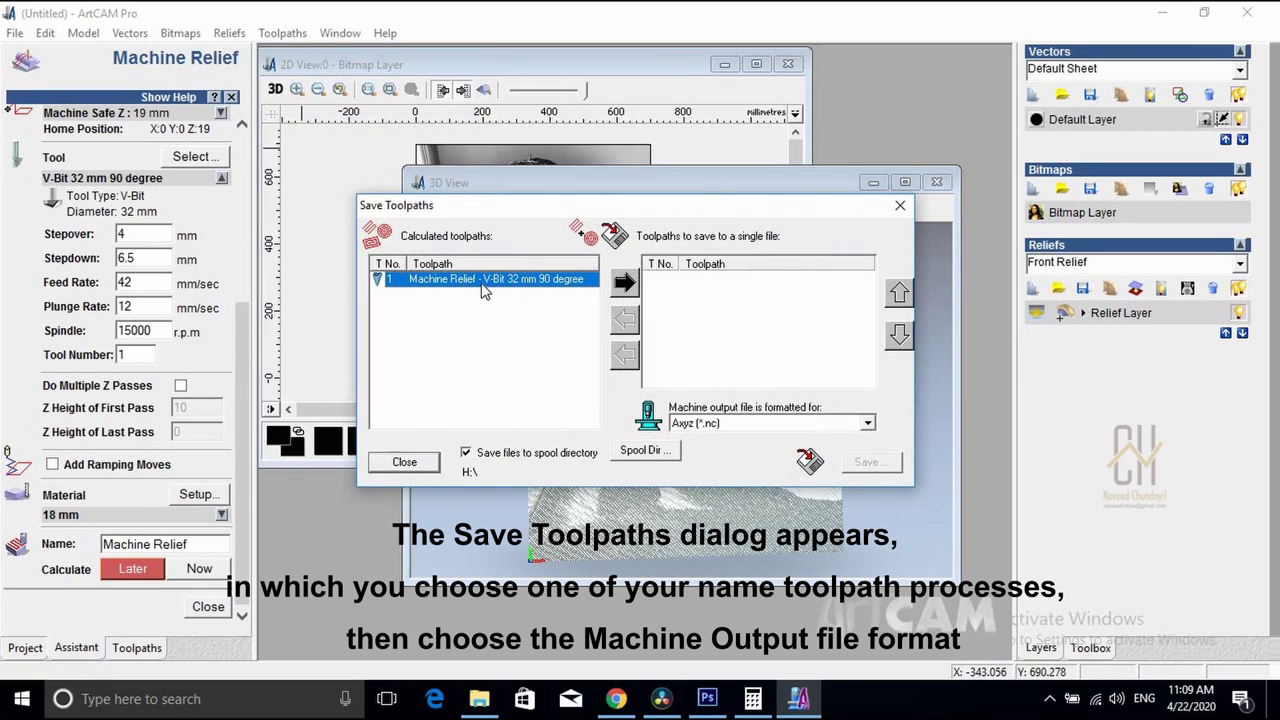
left_click(624, 285)
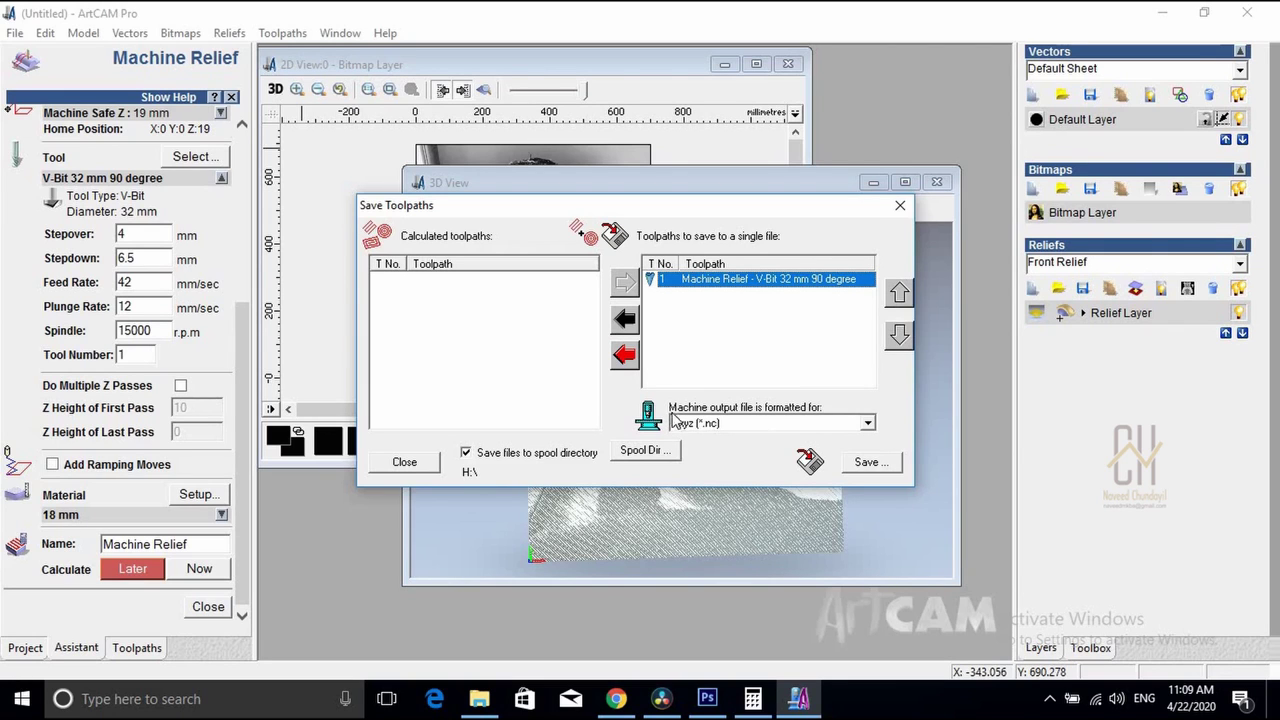
left_click(866, 463)
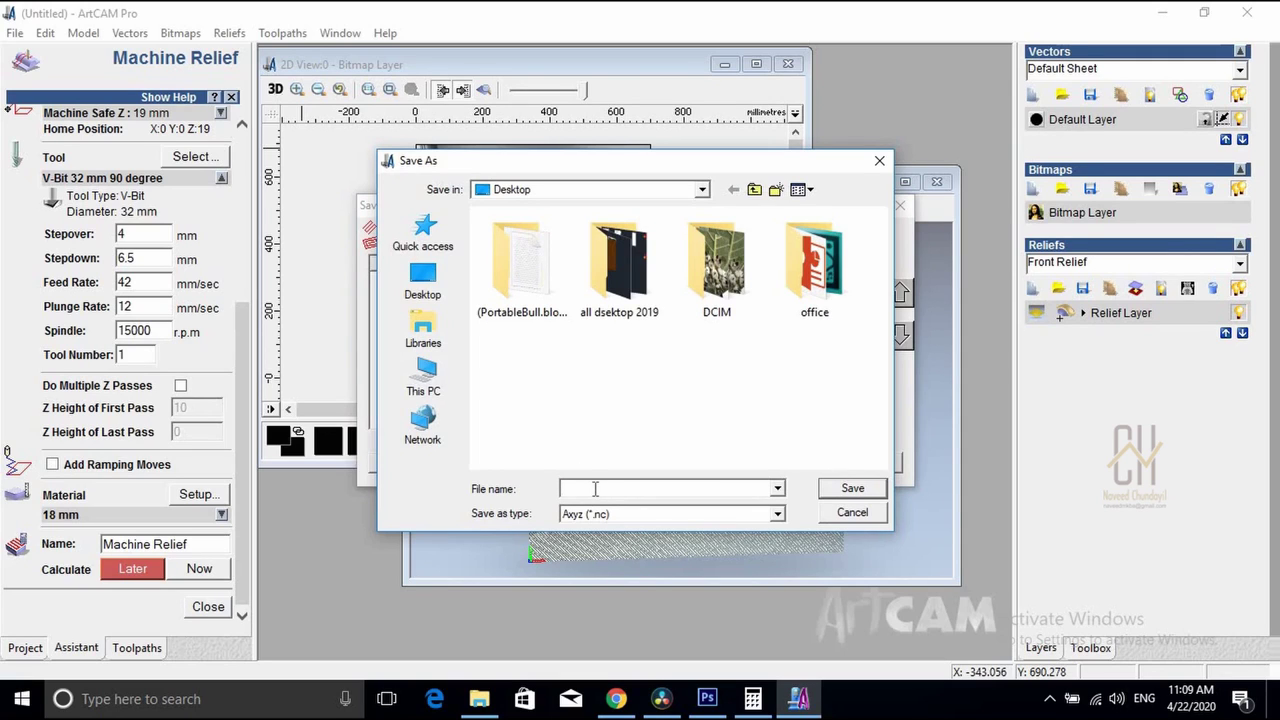
type("123")
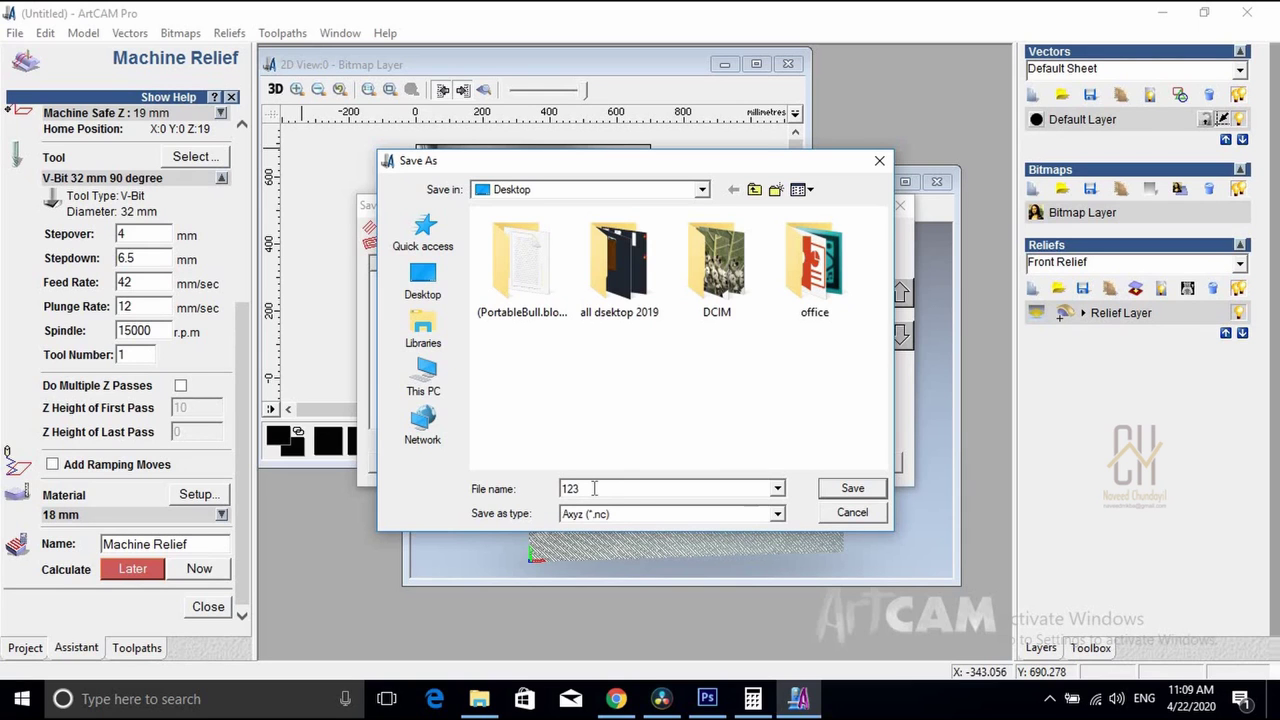
left_click(855, 489)
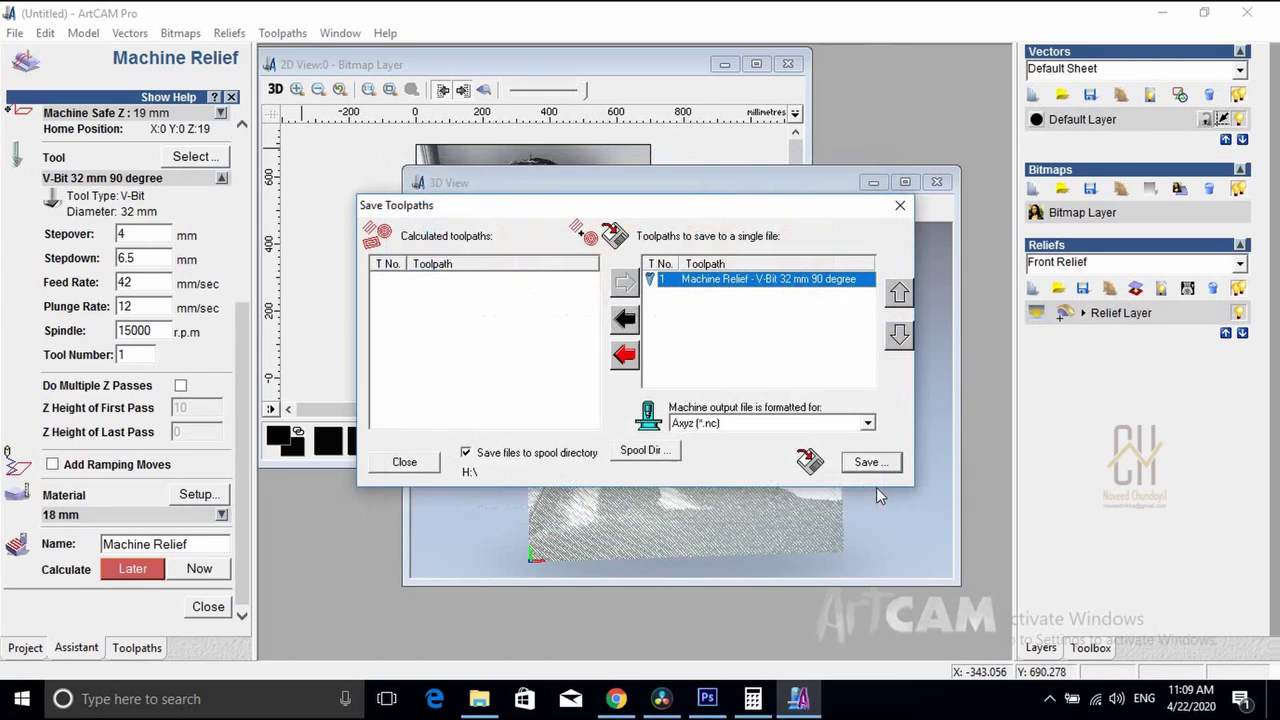